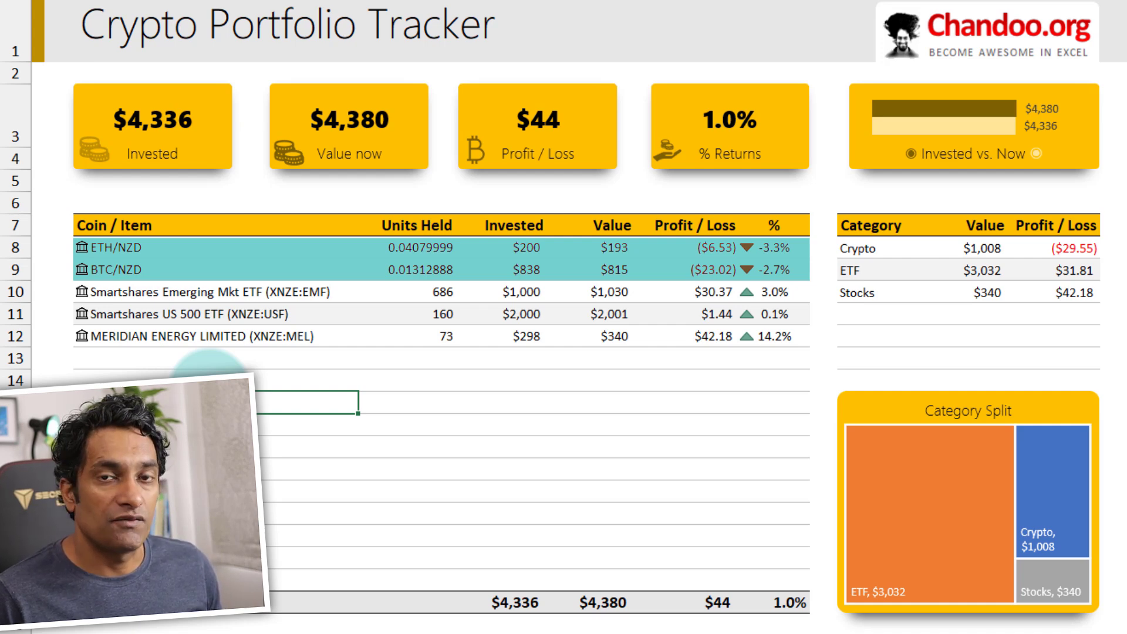
Step: Review the finished dashboard's holdings, the $44 profit card and the category summary values
left_click(202, 292)
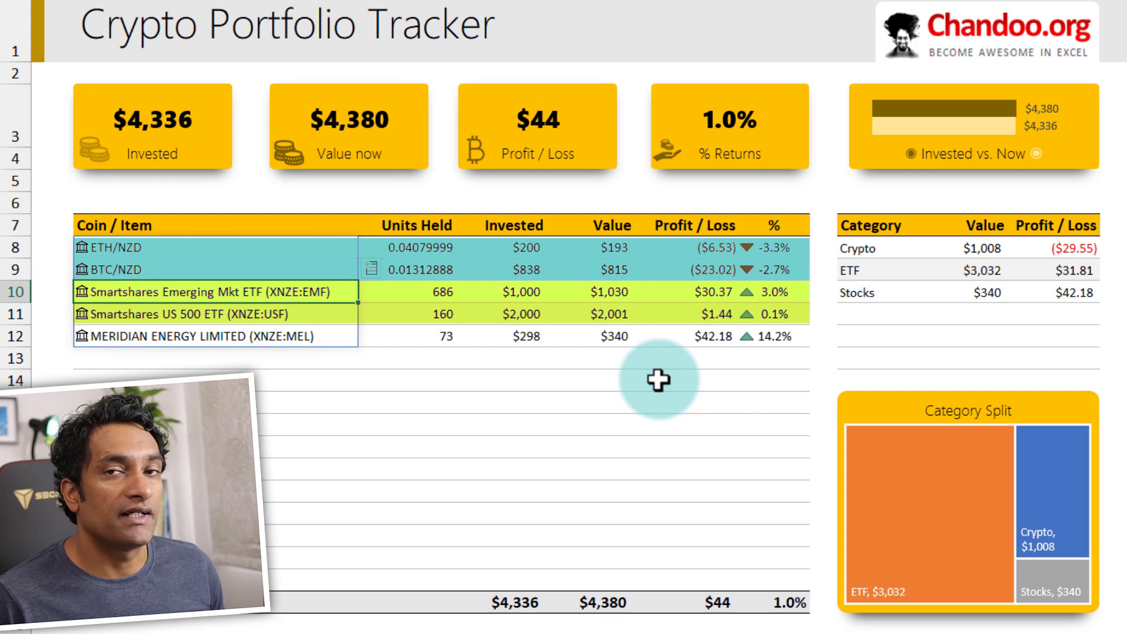
left_click(251, 339)
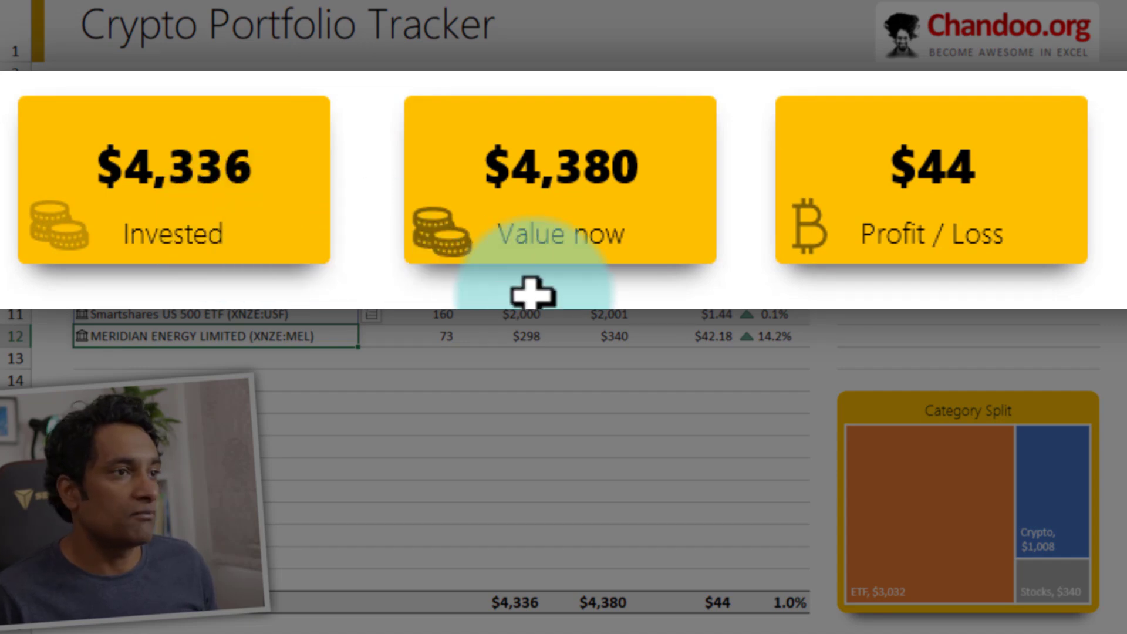
left_click(931, 171)
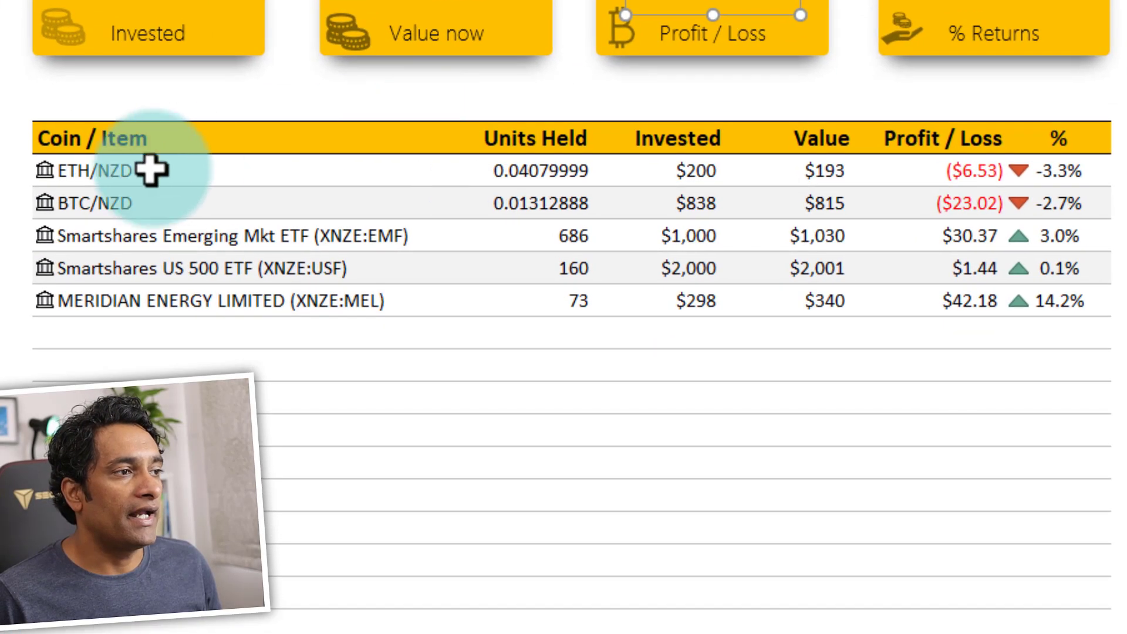
left_click_drag(139, 248, 411, 309)
left_click_drag(528, 261, 1077, 301)
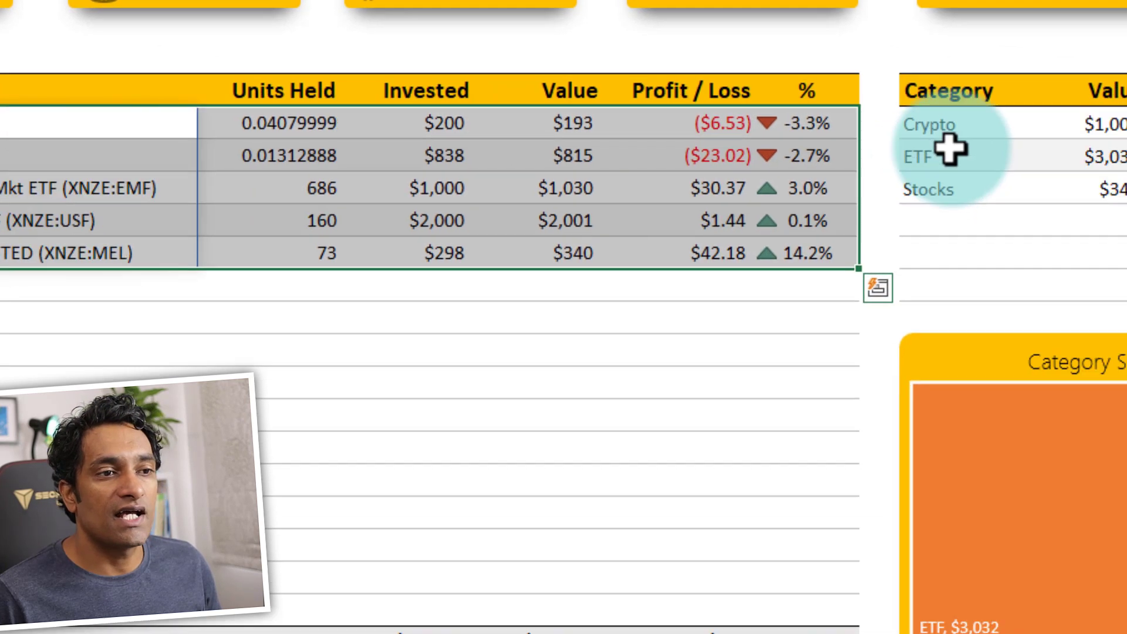
left_click_drag(780, 91, 1082, 158)
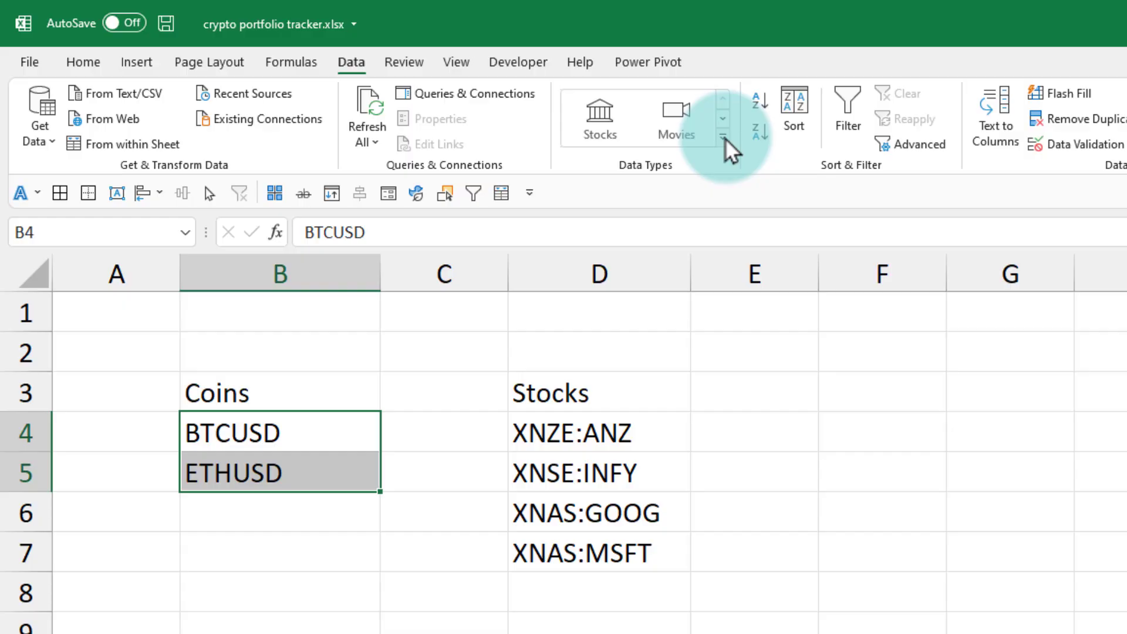
Step: Convert the BTC/USD and ETH/USD names to the Stocks data type and view Bitcoin's card
left_click(726, 138)
left_click(606, 238)
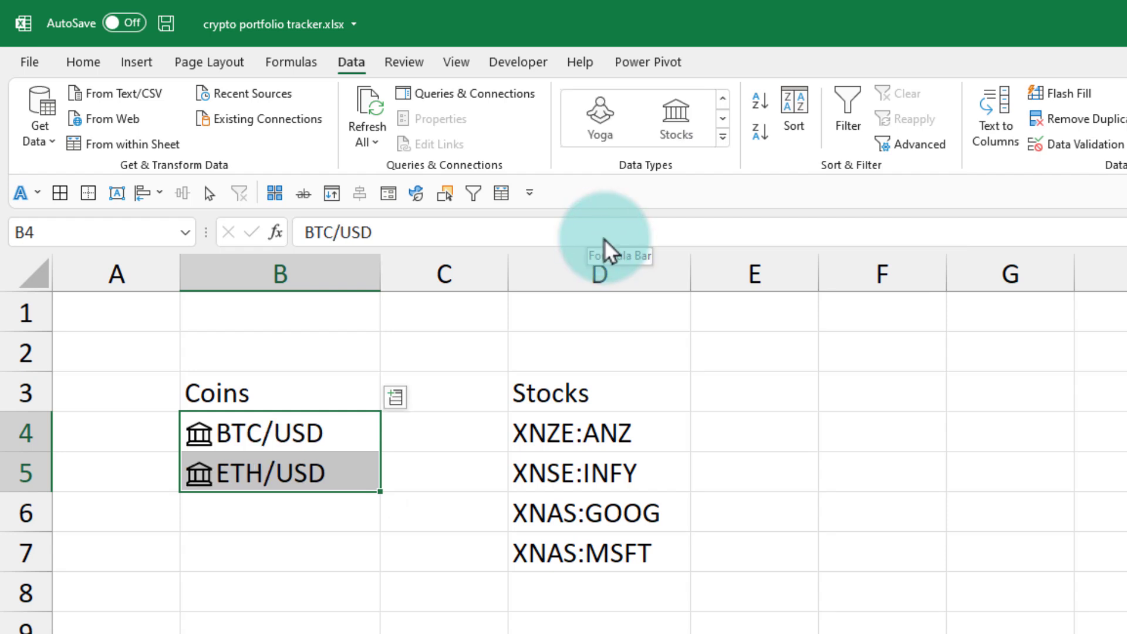
left_click(199, 446)
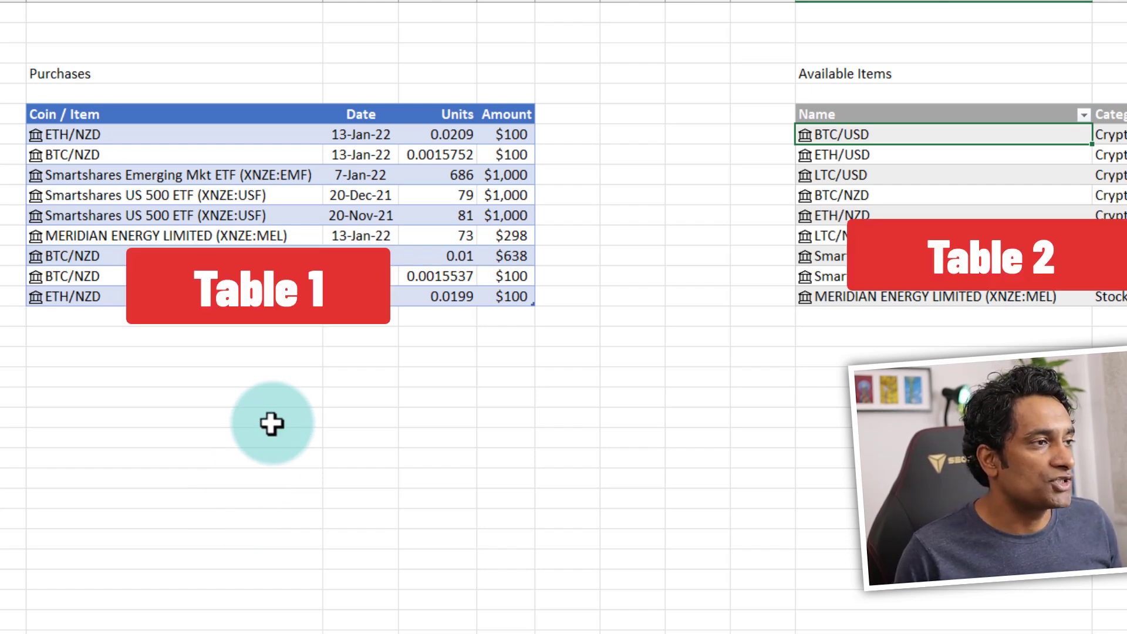
Step: Review the Purchases and Available Items tables and select the empty row below MERIDIAN ENERGY LIMITED
left_click_drag(82, 114, 508, 298)
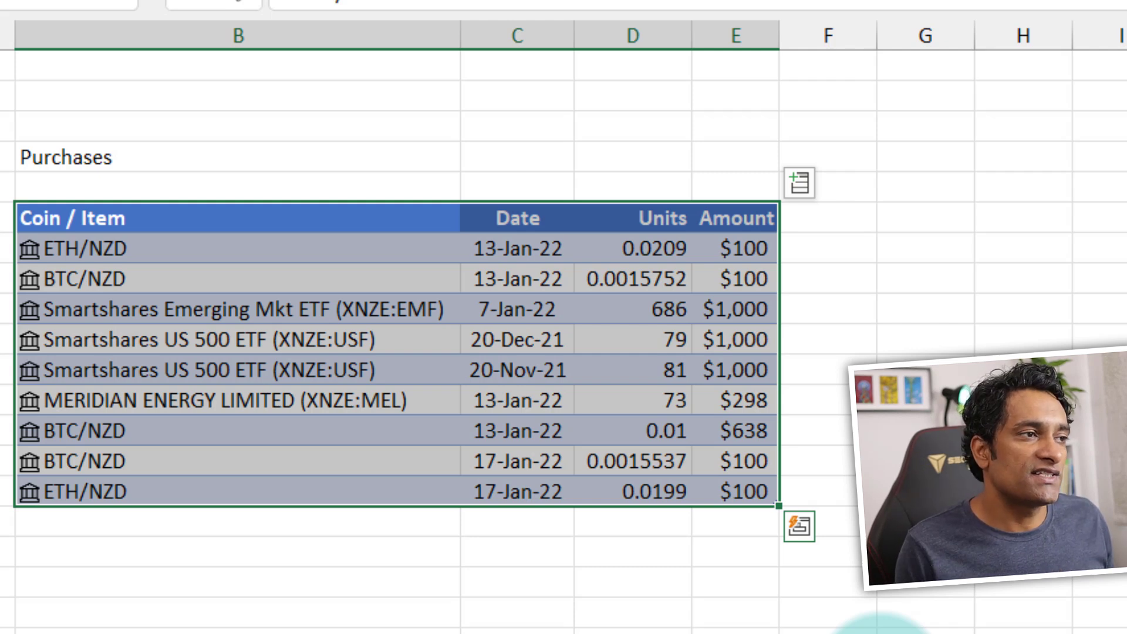
left_click(203, 464)
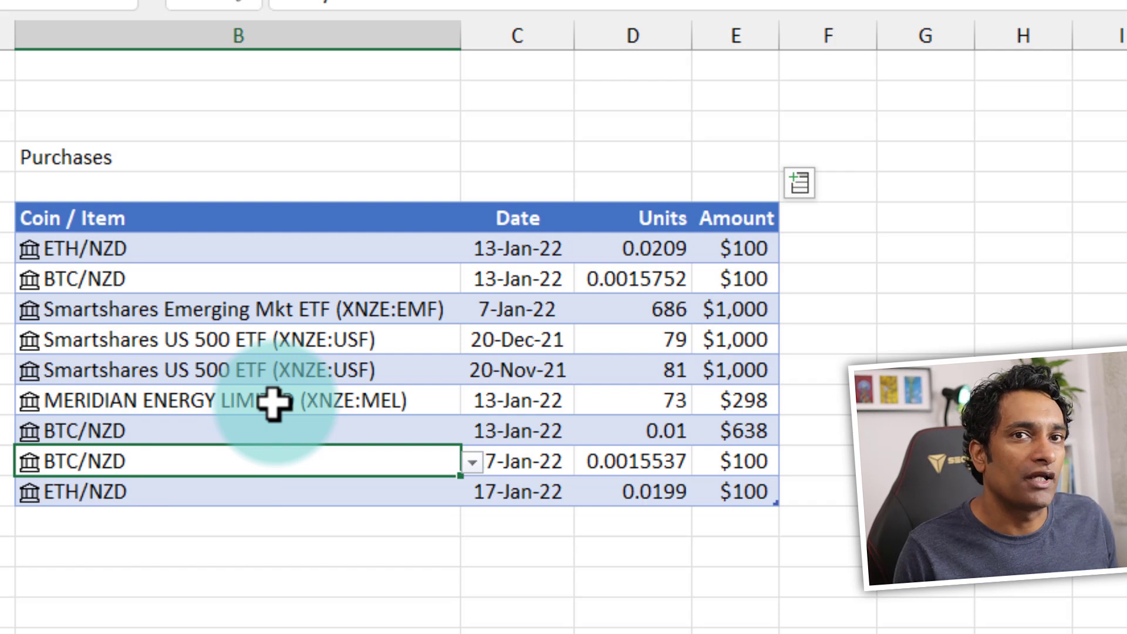
left_click(516, 469)
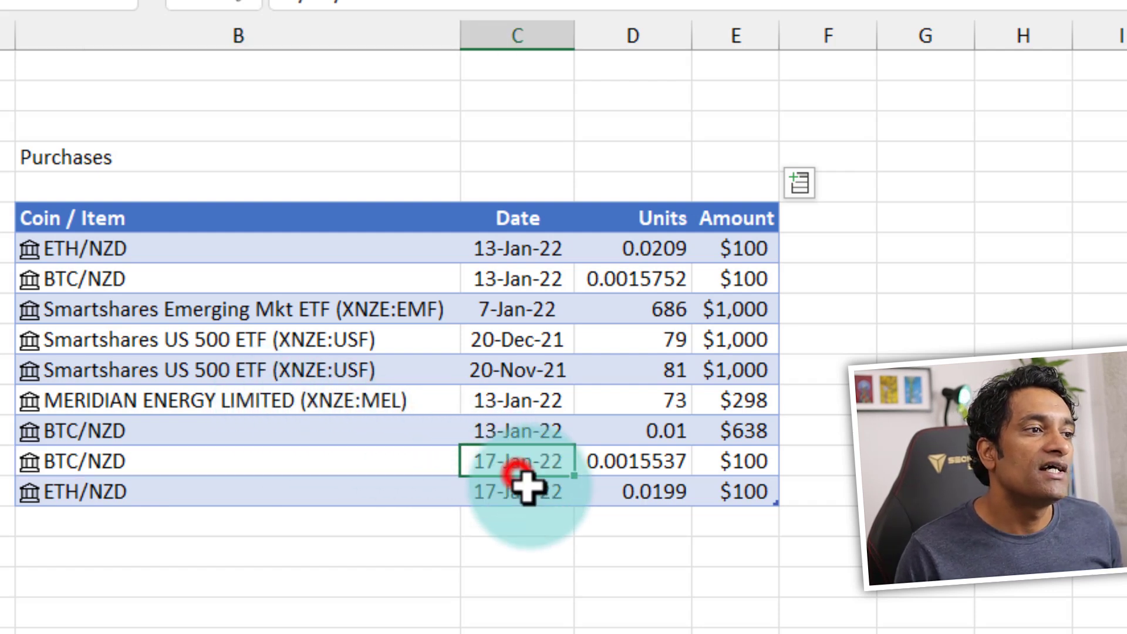
left_click(623, 458)
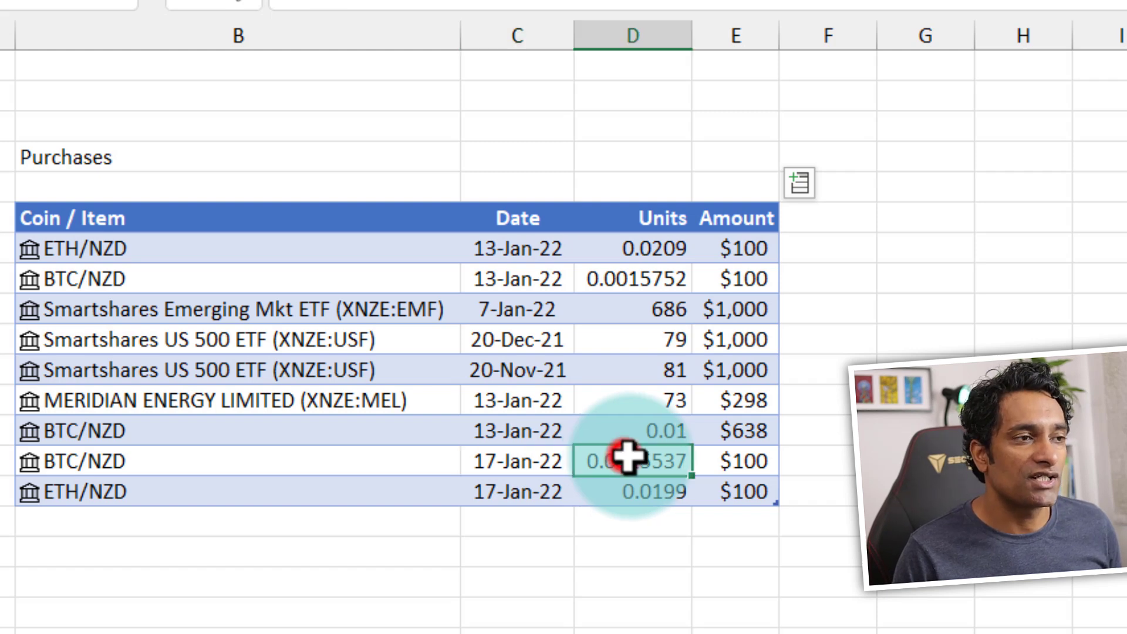
left_click(757, 462)
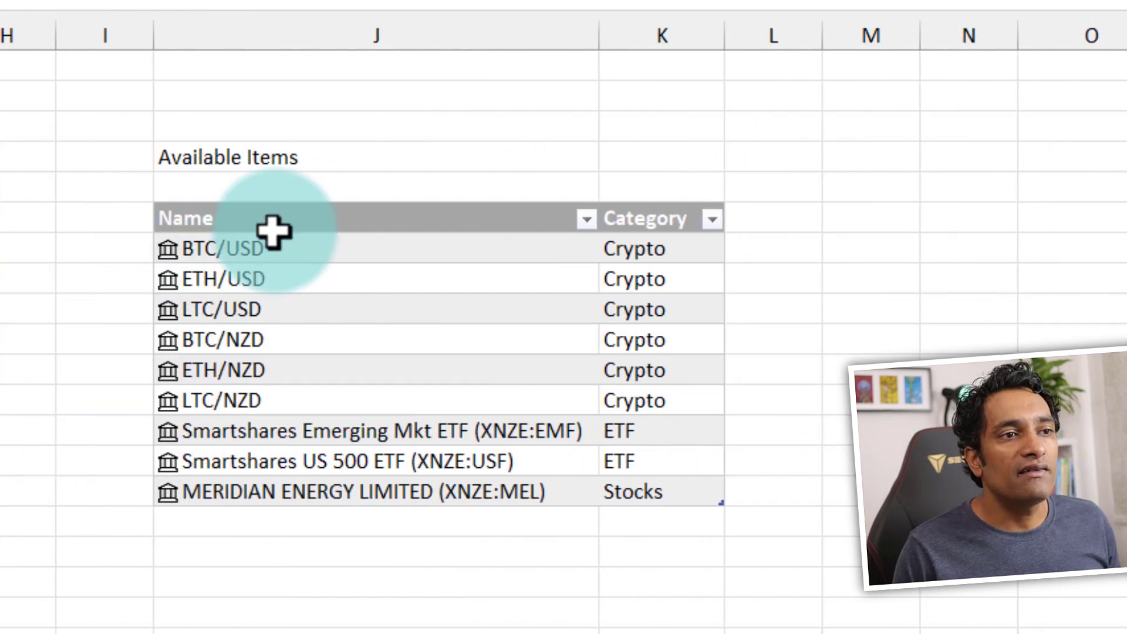
left_click_drag(276, 231, 672, 481)
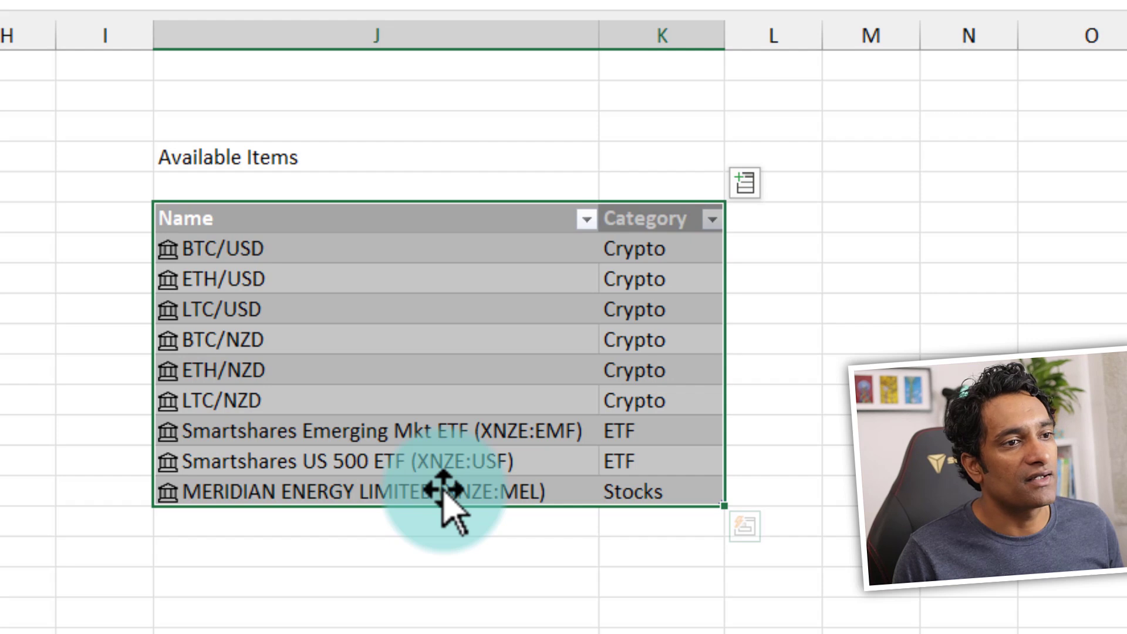
left_click(397, 520)
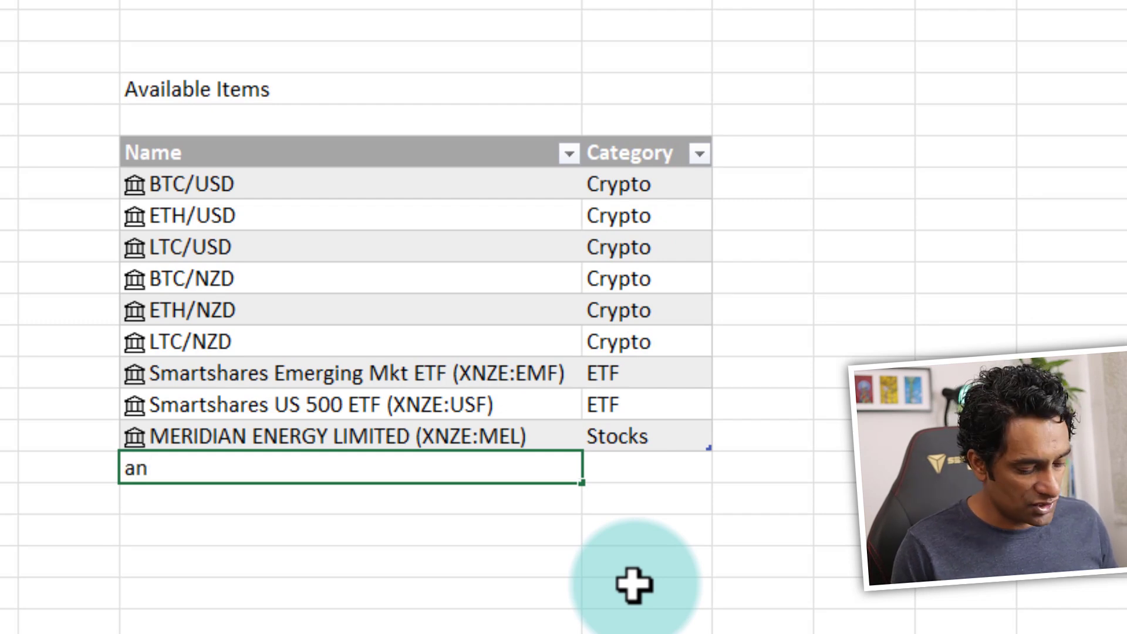
Step: Convert anz to the ANZ stock and give it the Stocks category in Available Items
key("Return")
left_click(685, 467)
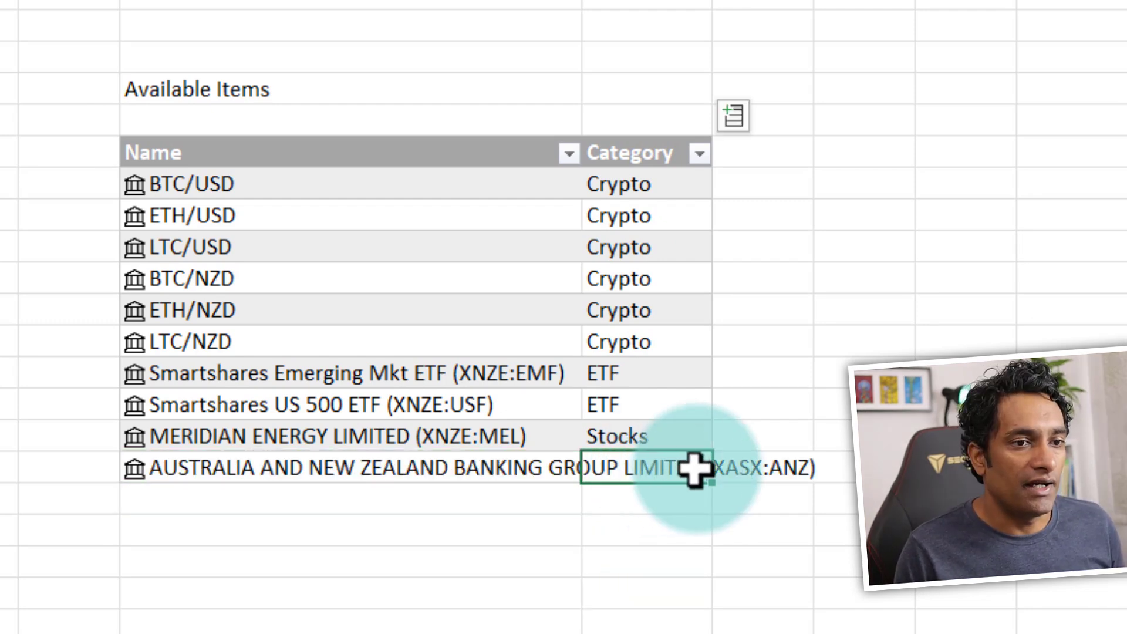
type("Stocks")
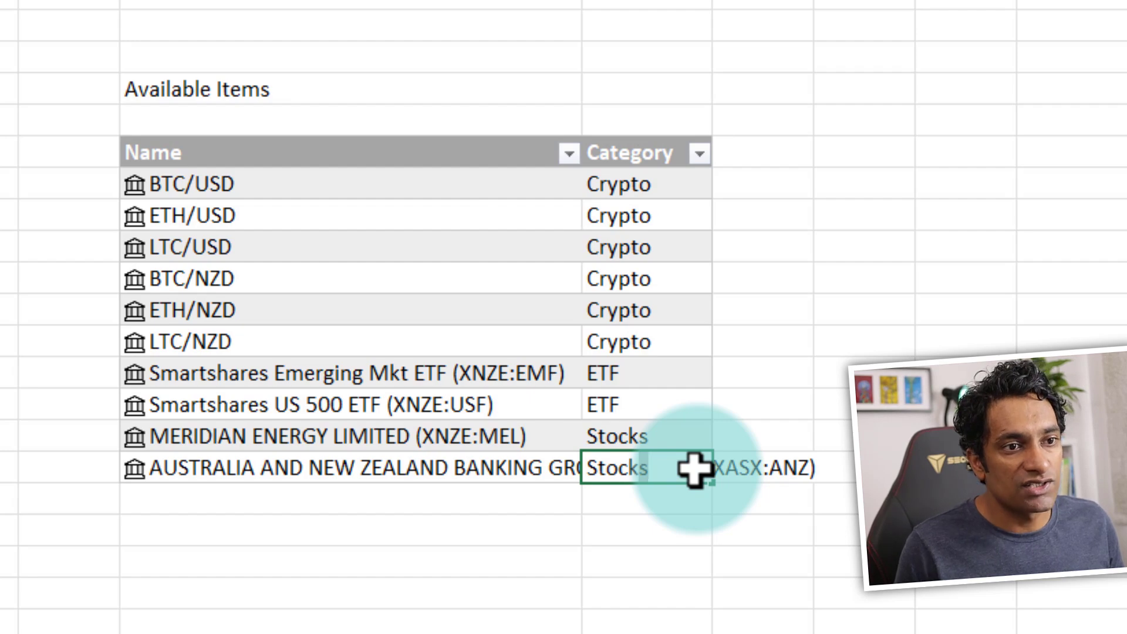
key("Up")
left_click(476, 466)
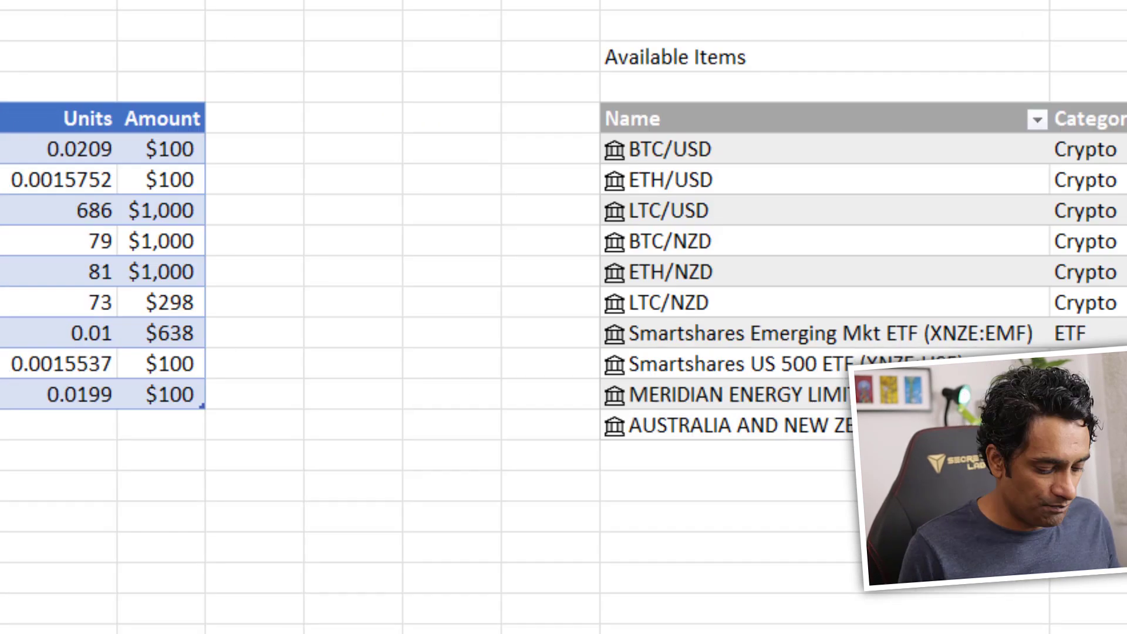
Step: Log a new ANZ purchase dated 1/18/2022 for 20 units costing $550
left_click(315, 370)
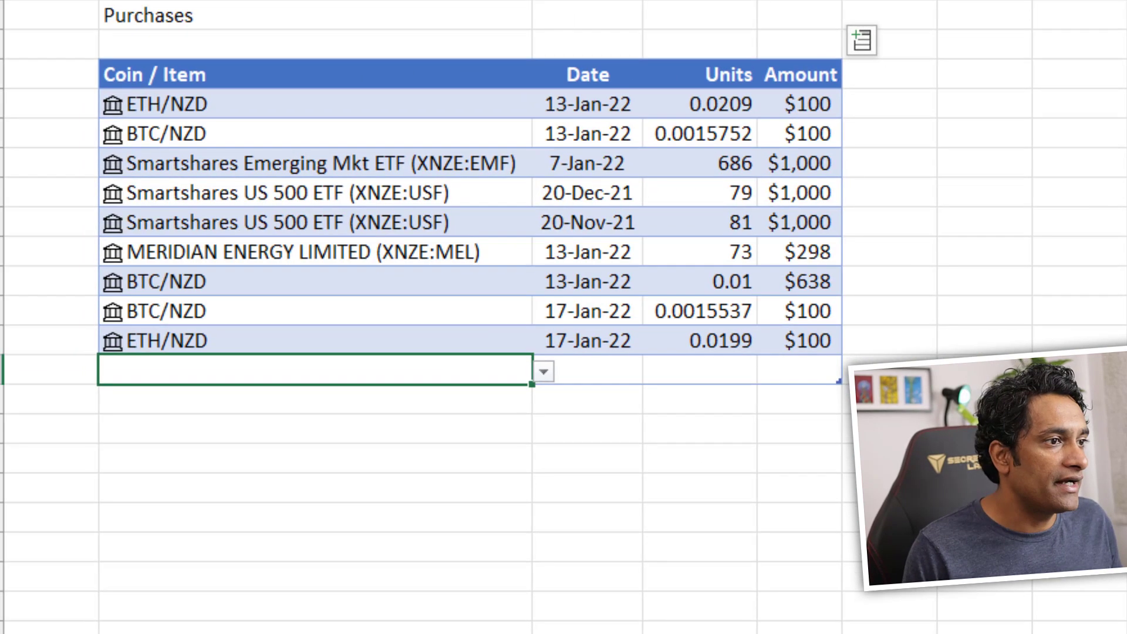
left_click(544, 371)
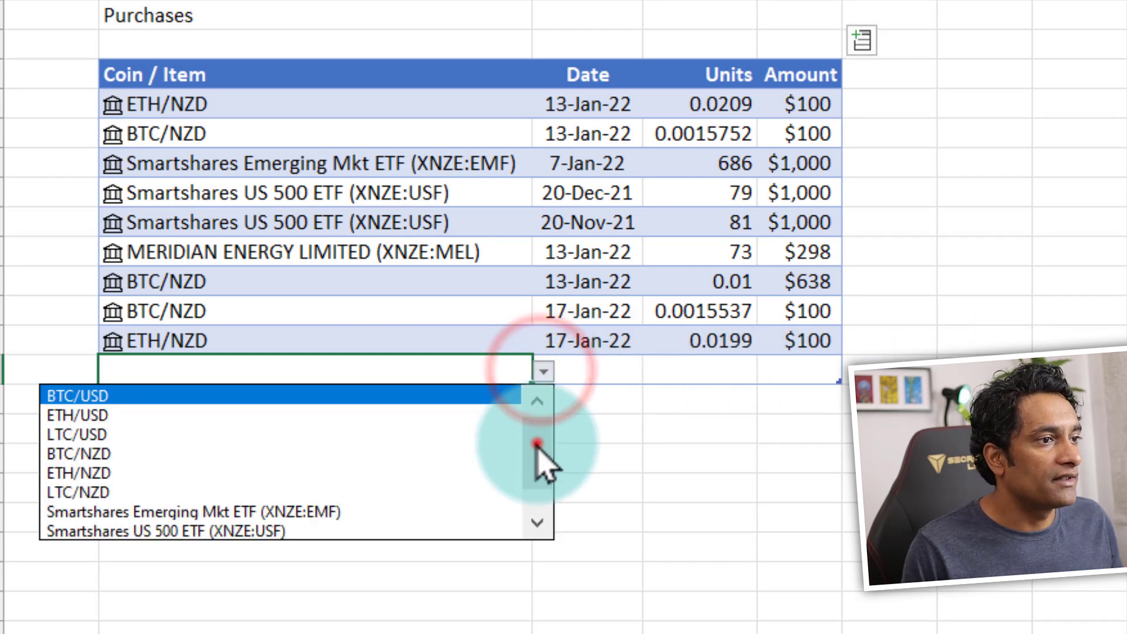
left_click_drag(537, 442, 543, 528)
left_click(369, 530)
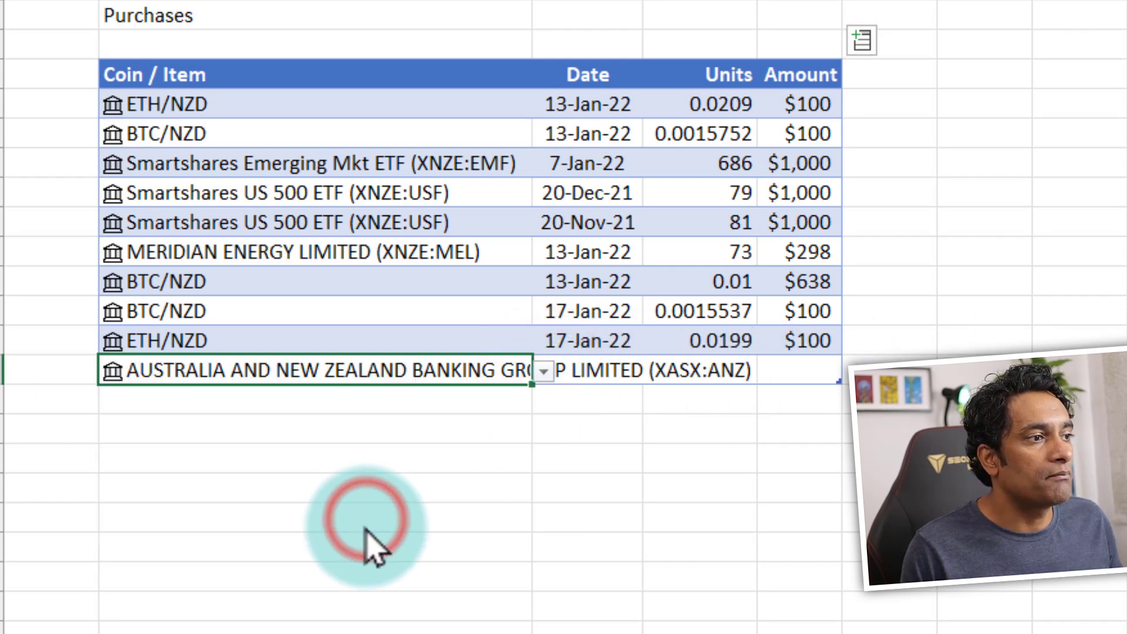
left_click(619, 371)
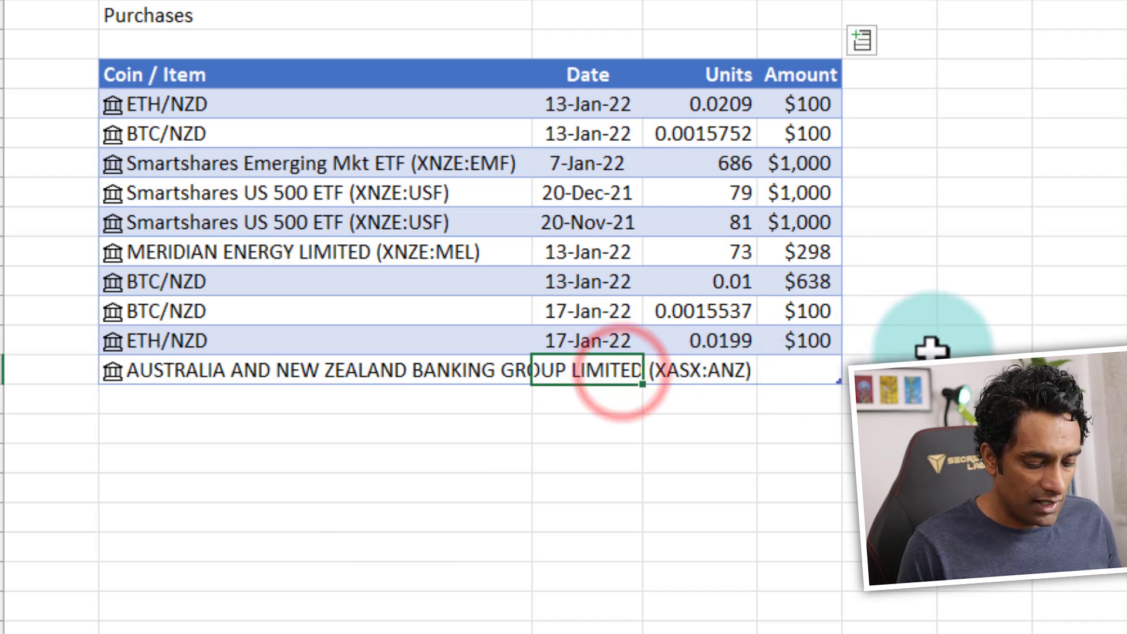
key("ctrl+semicolon")
key("Tab")
type("2")
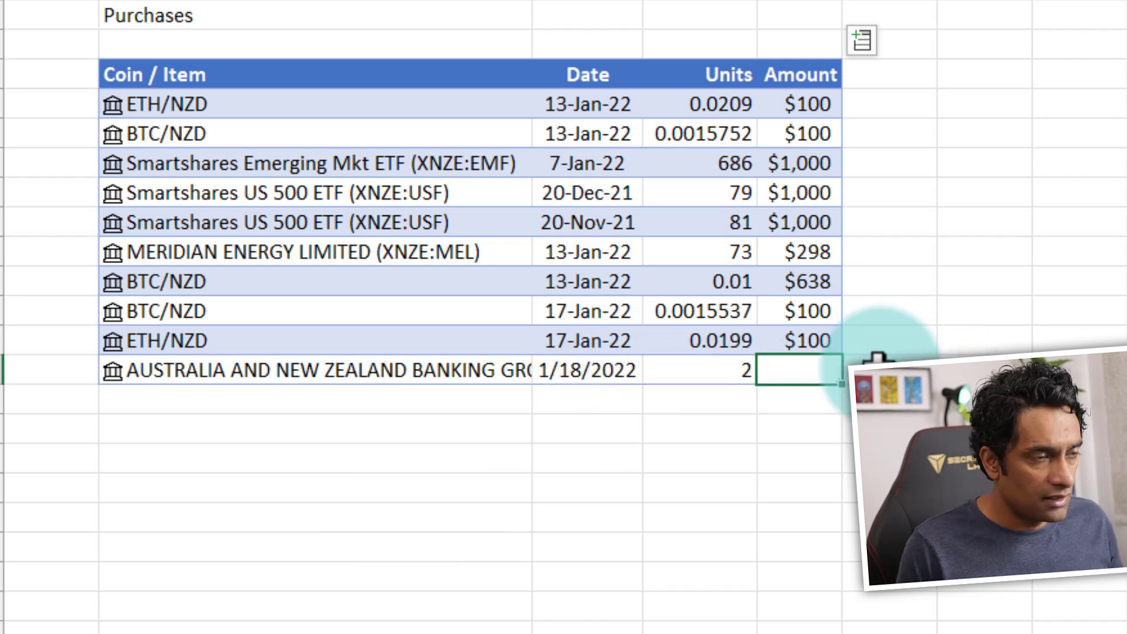
type("0")
key("Tab")
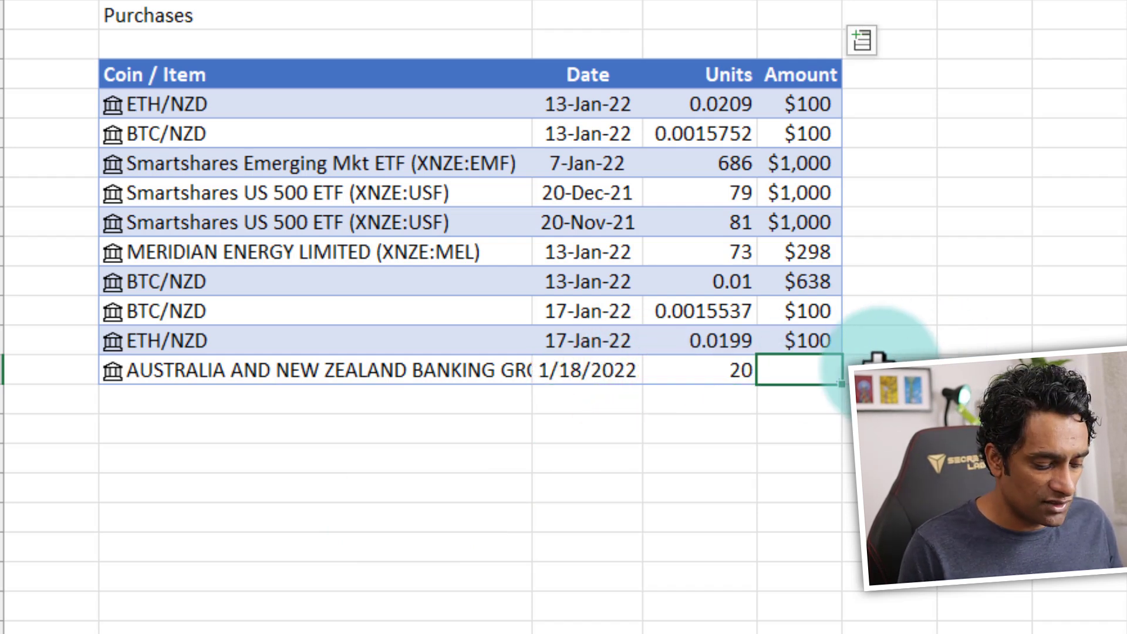
type("55")
key("Return")
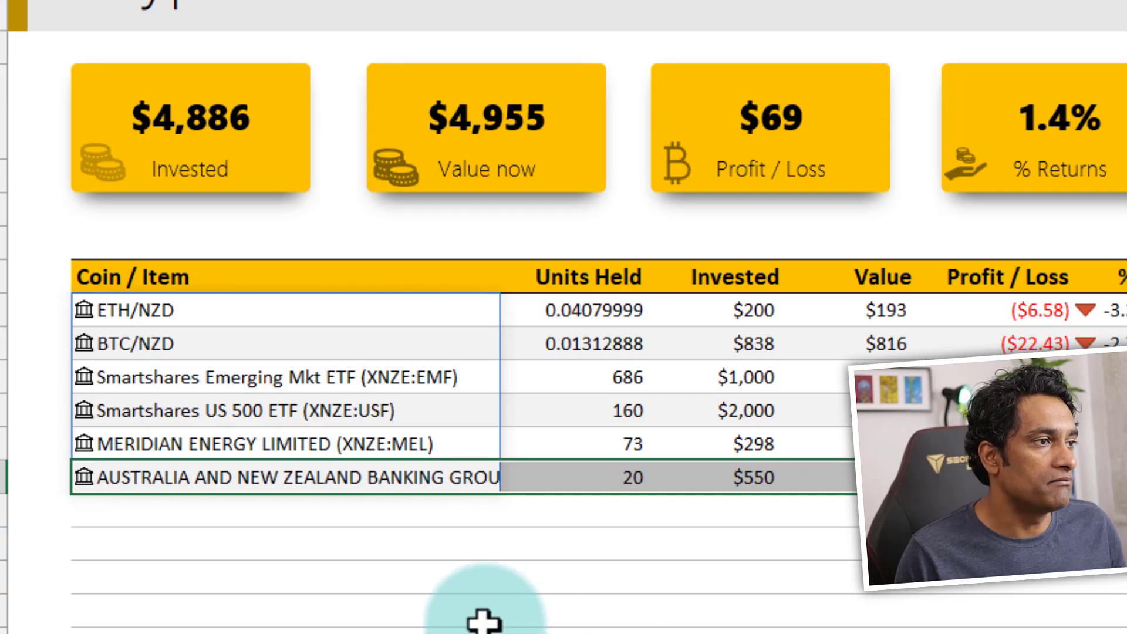
left_click(372, 307)
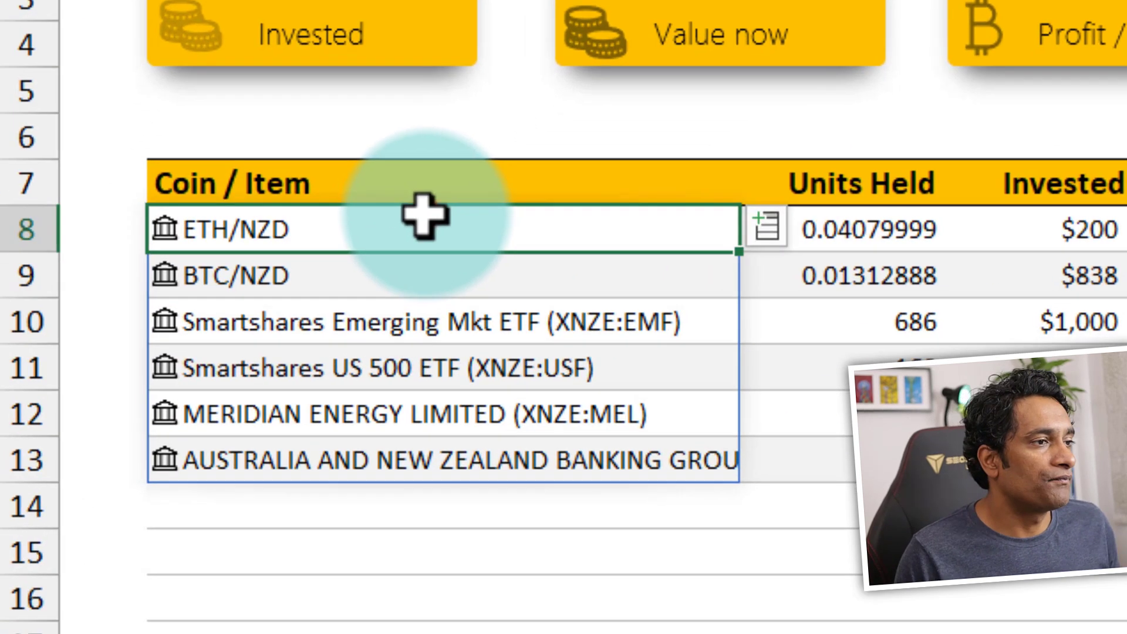
double_click(271, 301)
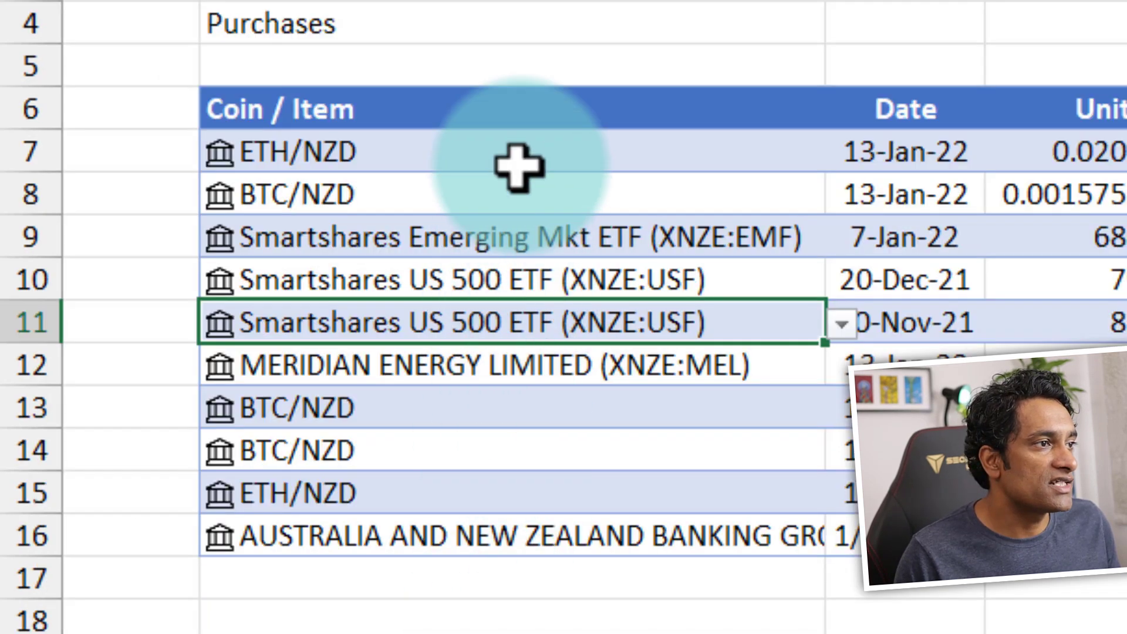
left_click_drag(516, 165, 525, 549)
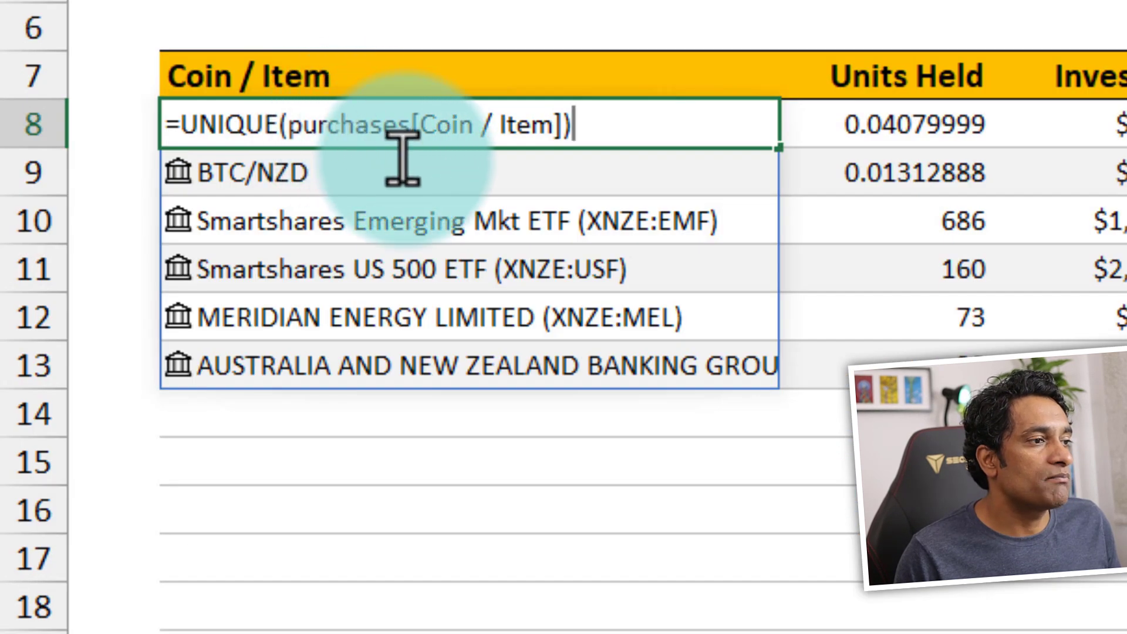
key("ctrl+Return")
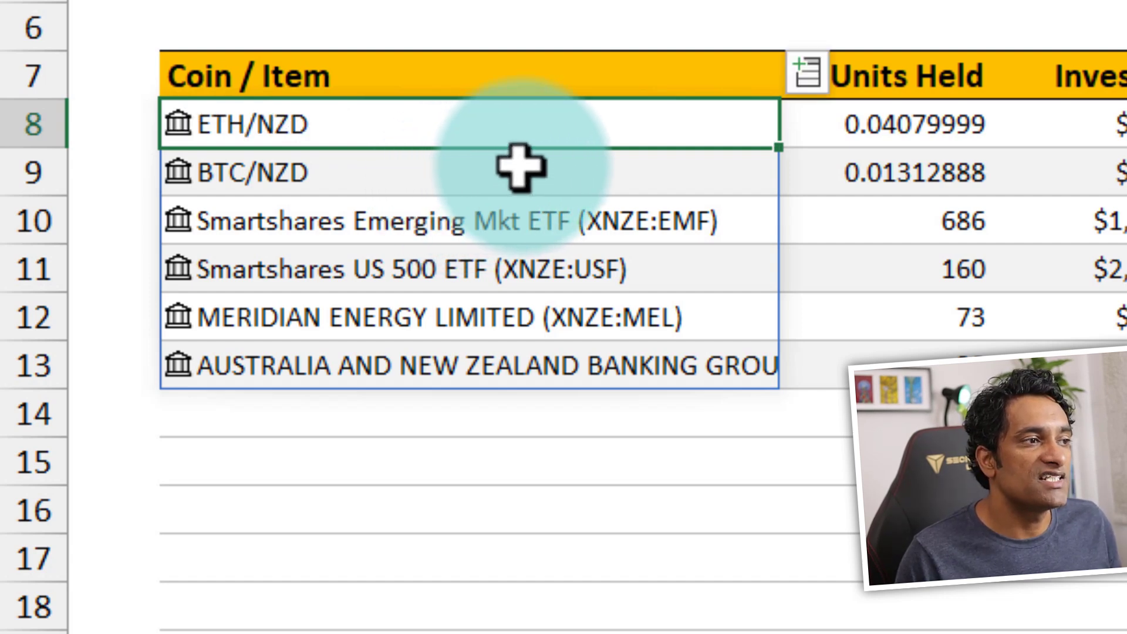
left_click(508, 144)
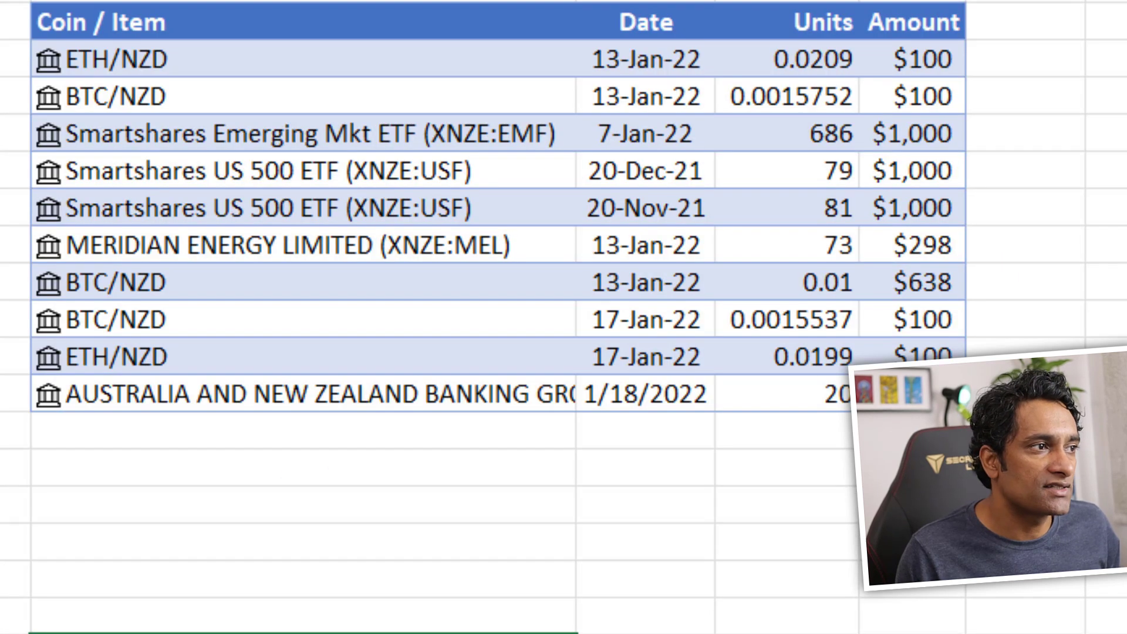
left_click(663, 64)
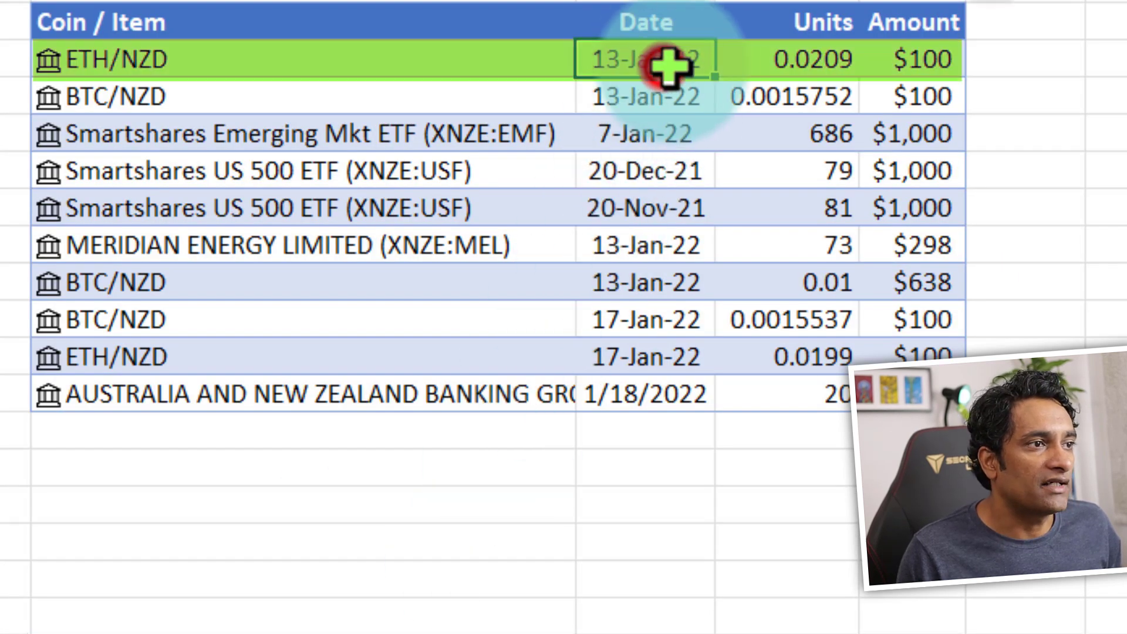
left_click(826, 64)
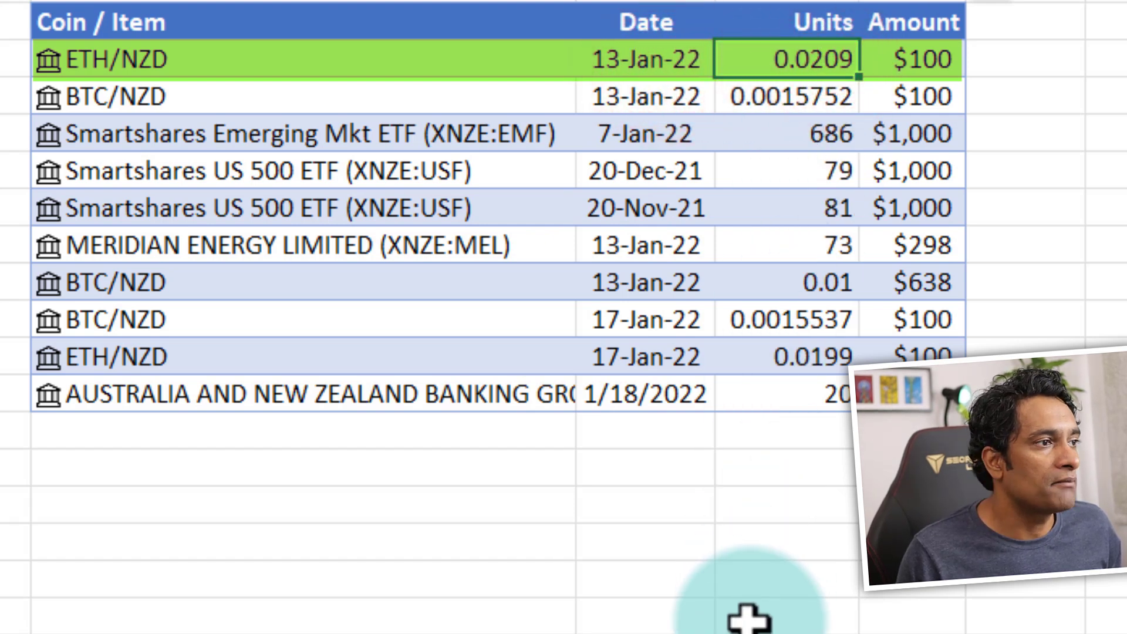
left_click(787, 356)
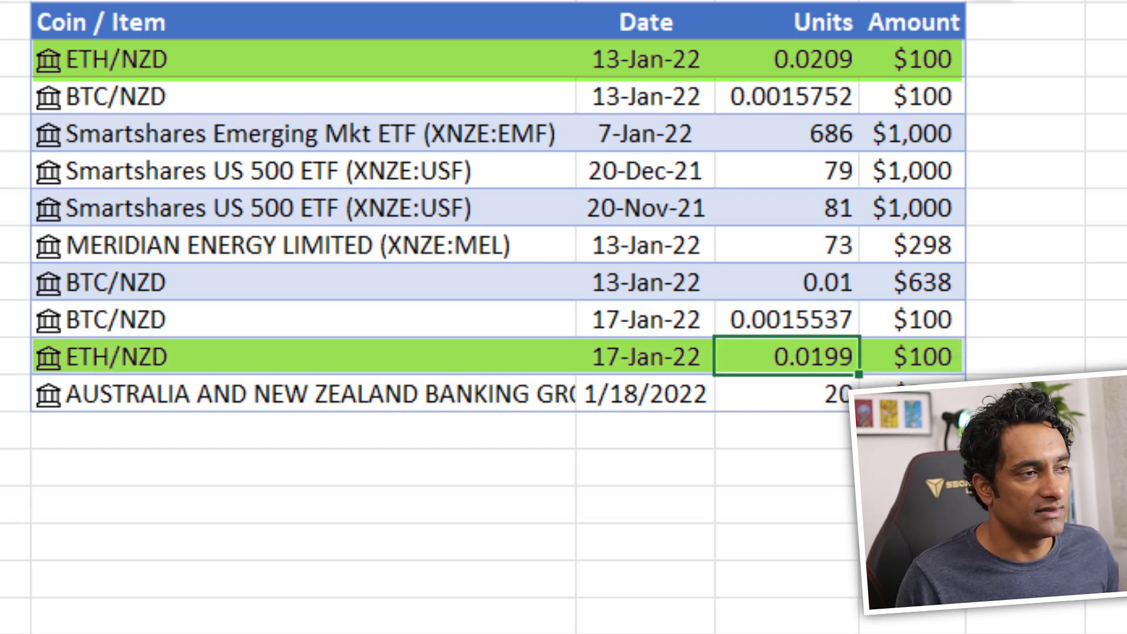
left_click(820, 54, "ctrl")
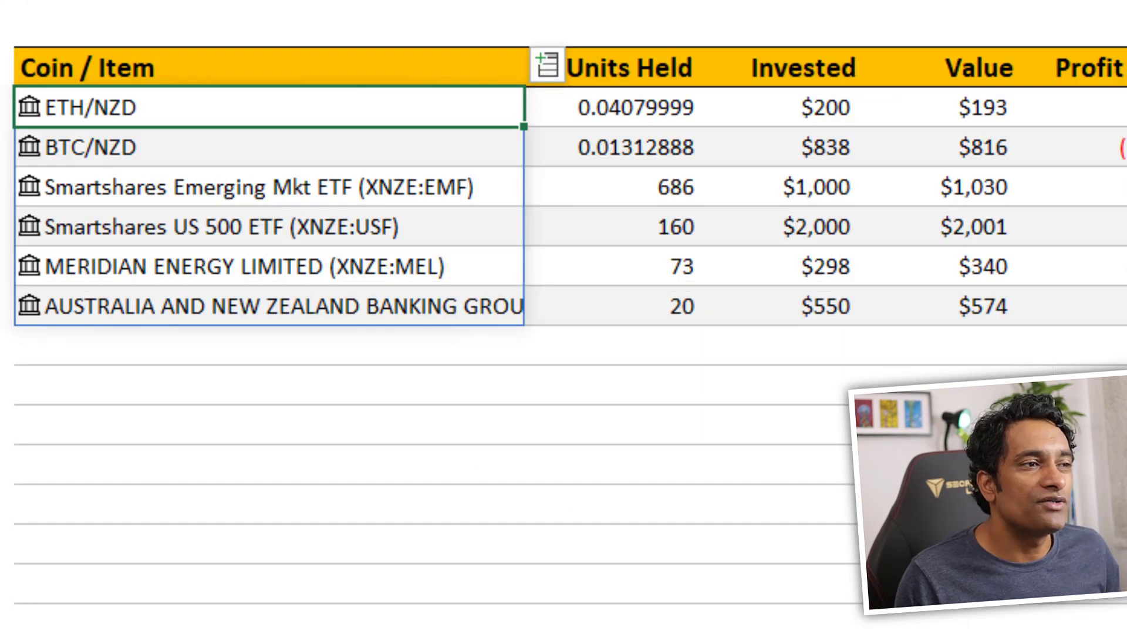
Step: Change the Units Held SUMIFS criteria from C8 to the spill reference C8#
left_click(675, 109)
key("F2")
left_click(776, 109)
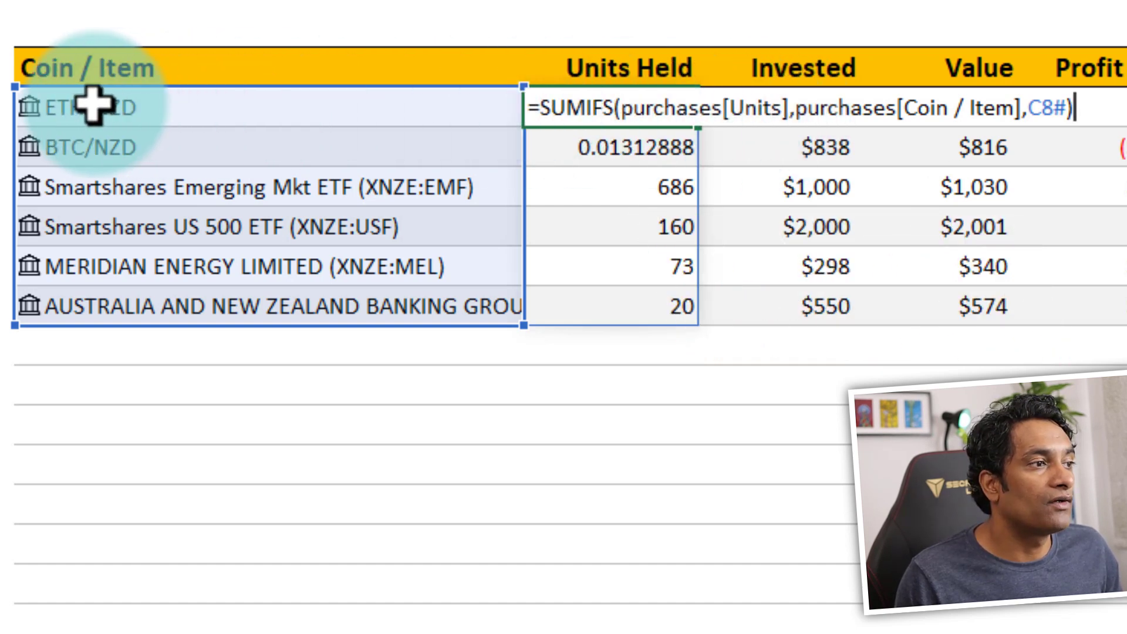
key("Return")
left_click(643, 131)
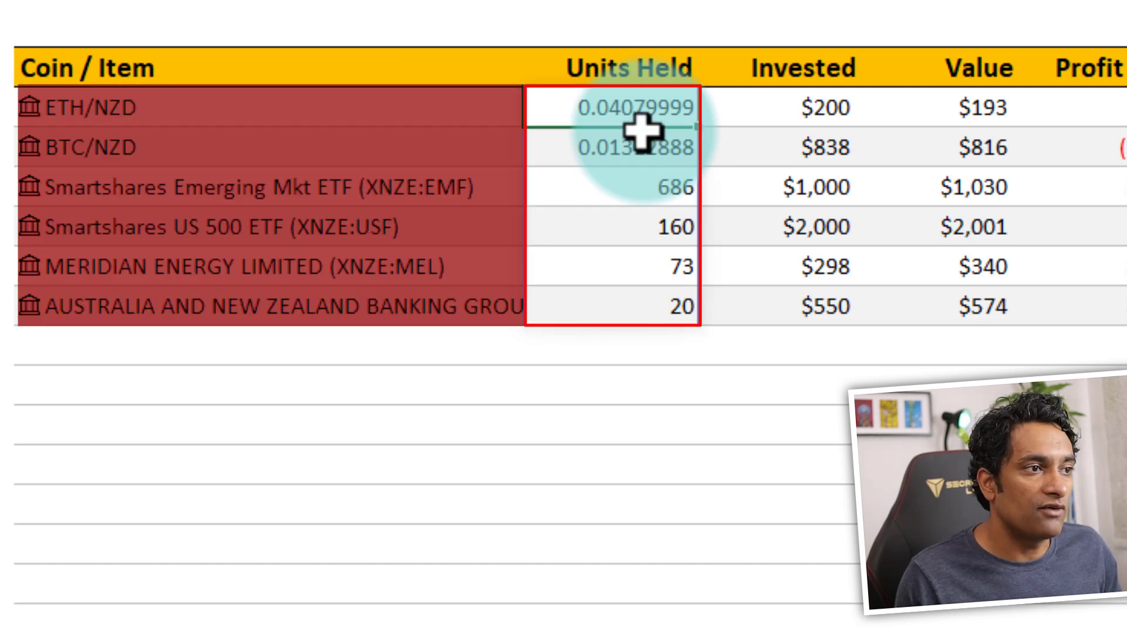
key("F2")
left_click_drag(1027, 107, 1061, 108)
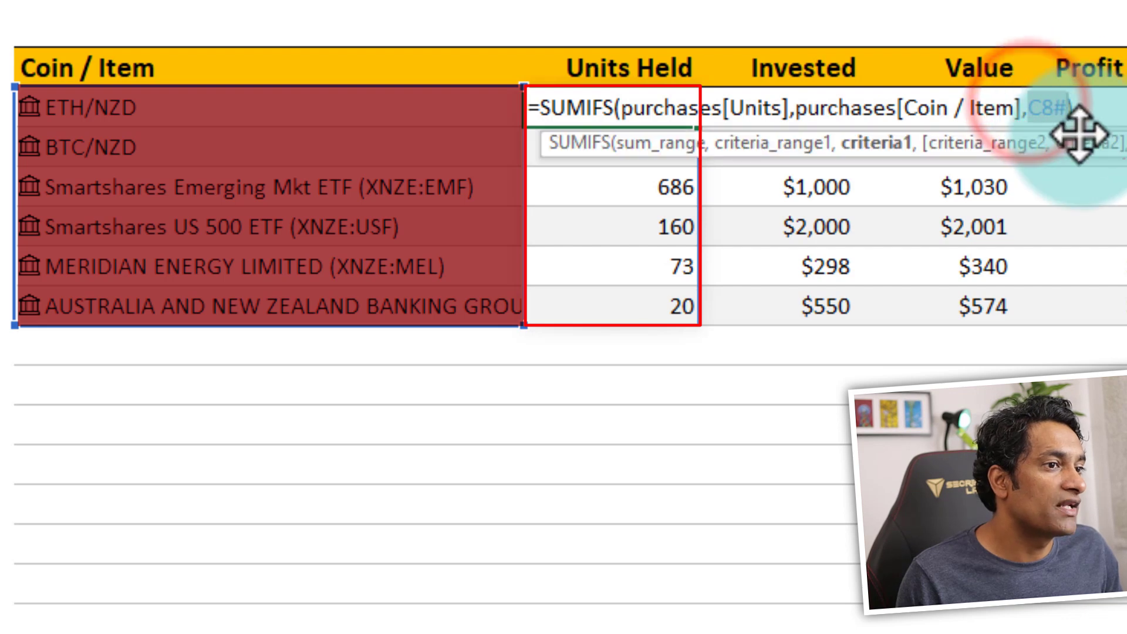
type("C8#")
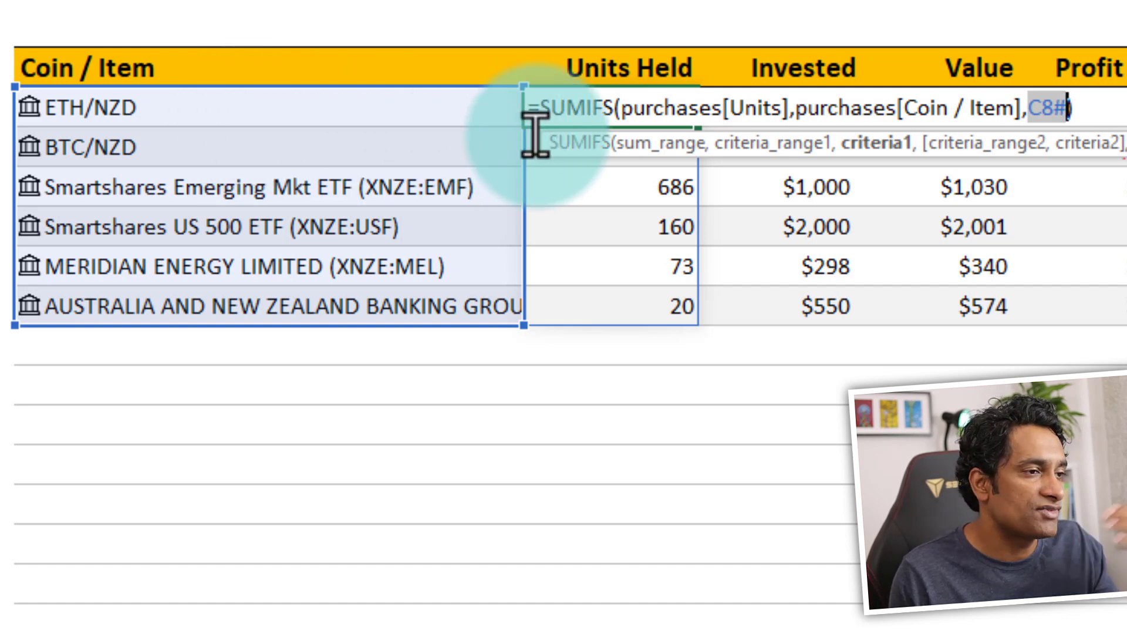
key("Tab")
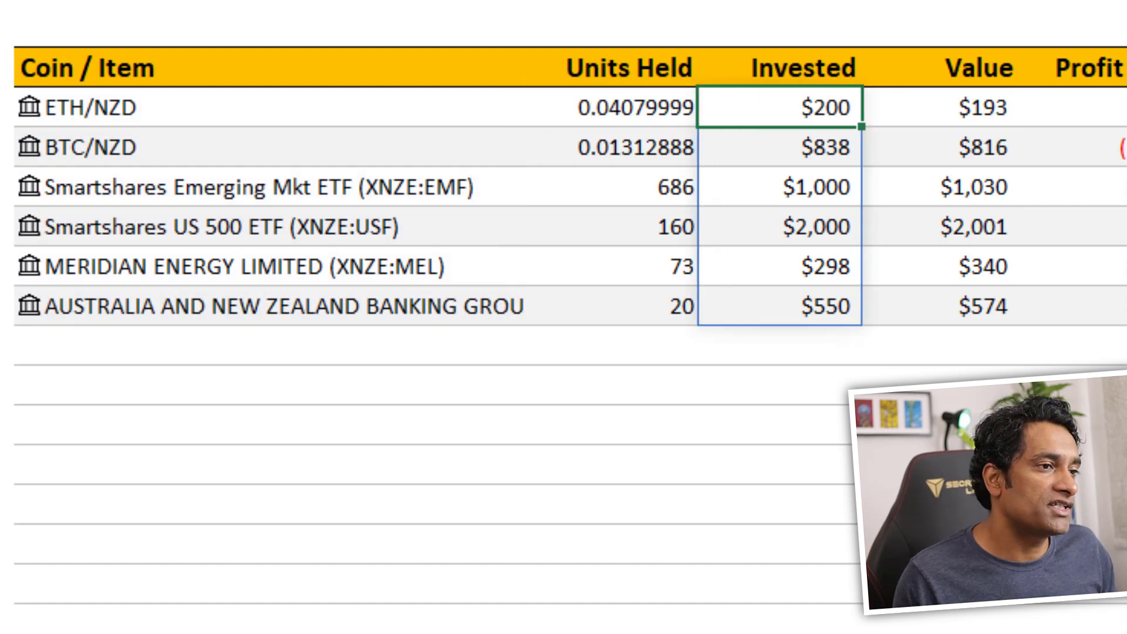
key("ctrl+Page_Down")
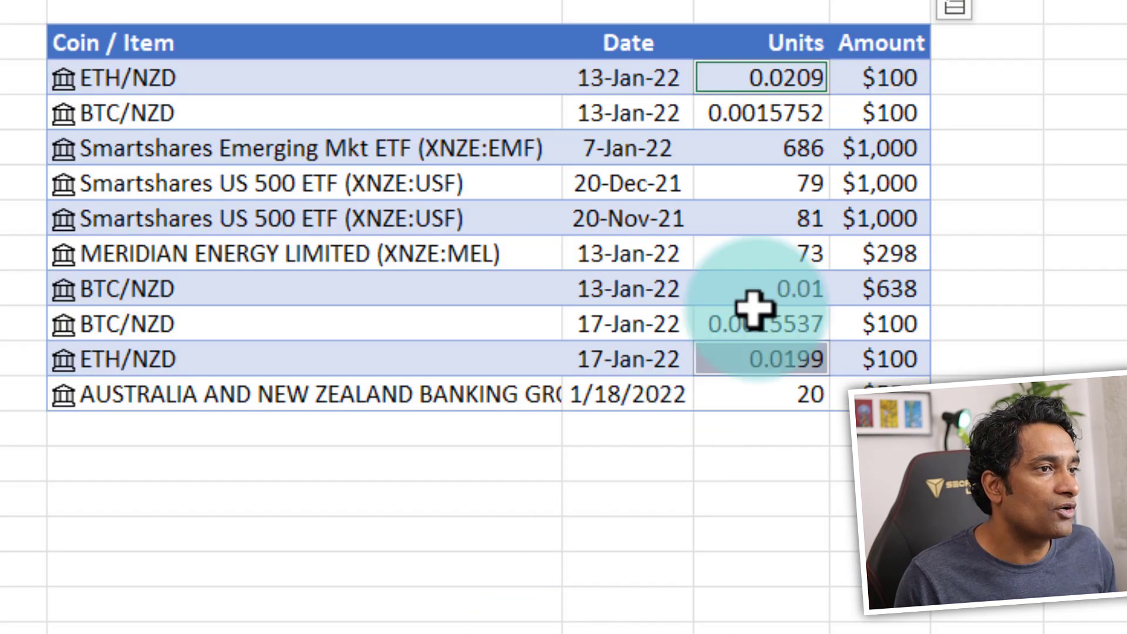
left_click_drag(898, 78, 881, 393)
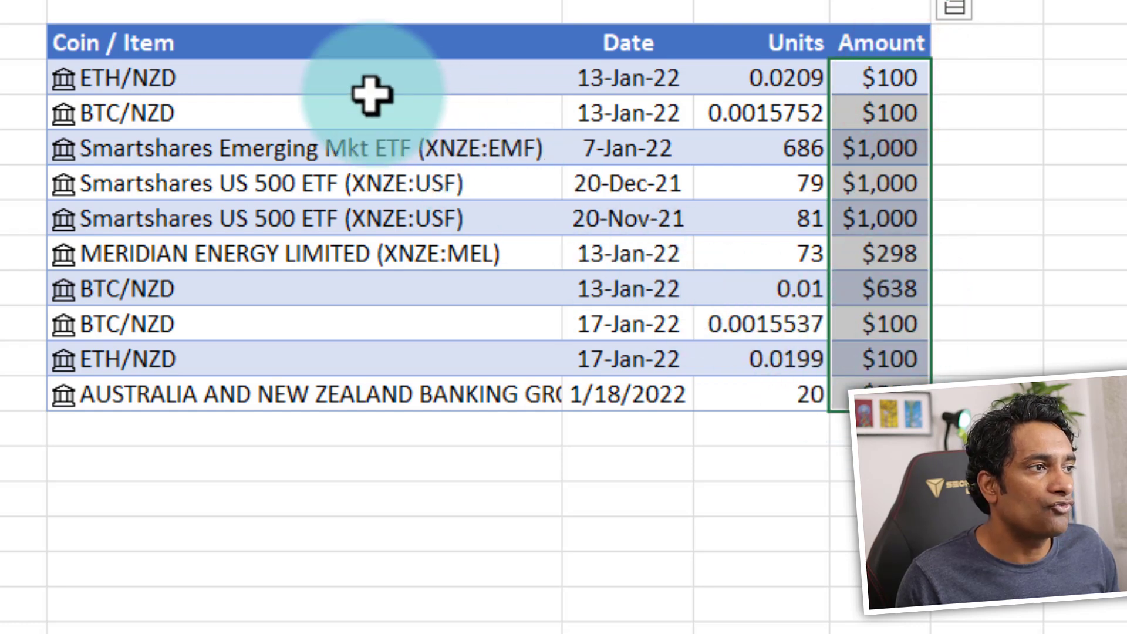
left_click(340, 76)
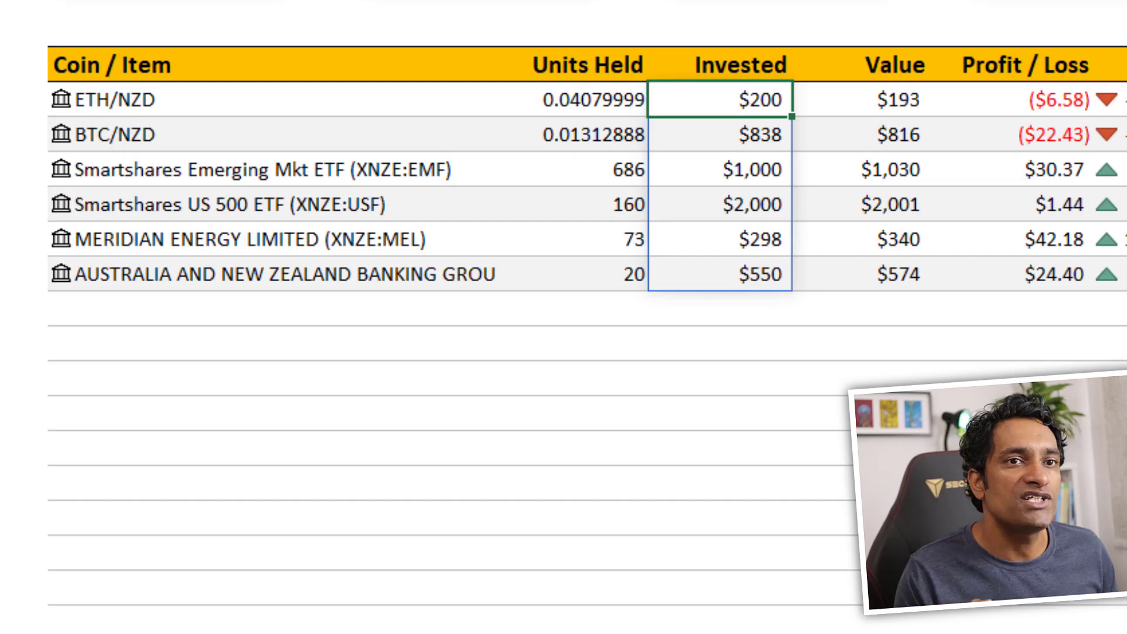
left_click_drag(861, 99, 860, 274)
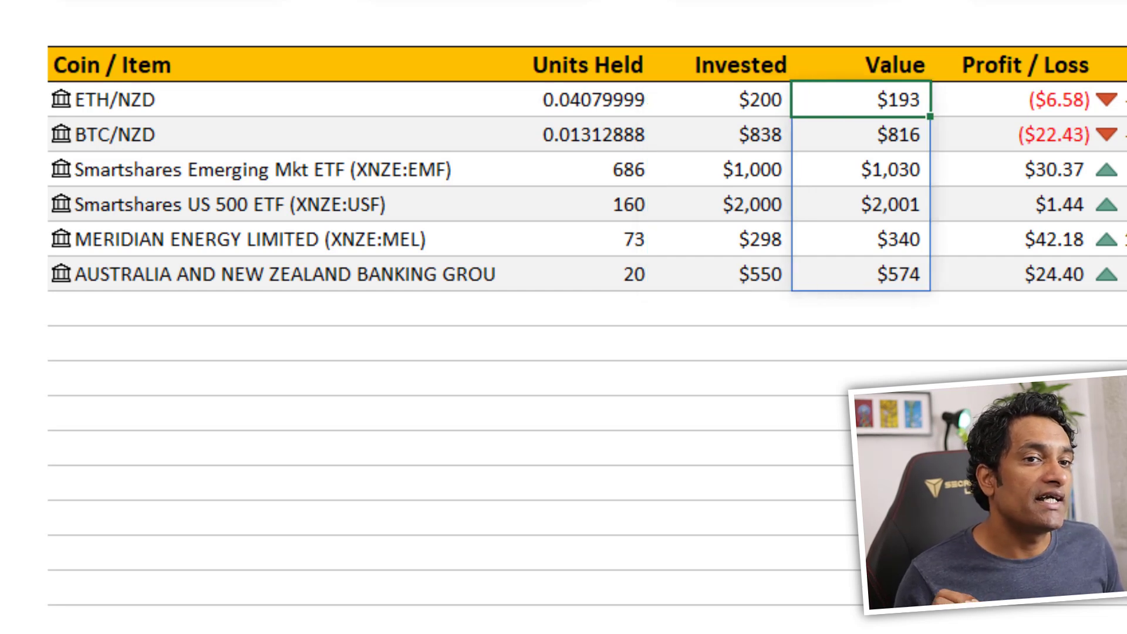
left_click_drag(135, 100, 293, 274)
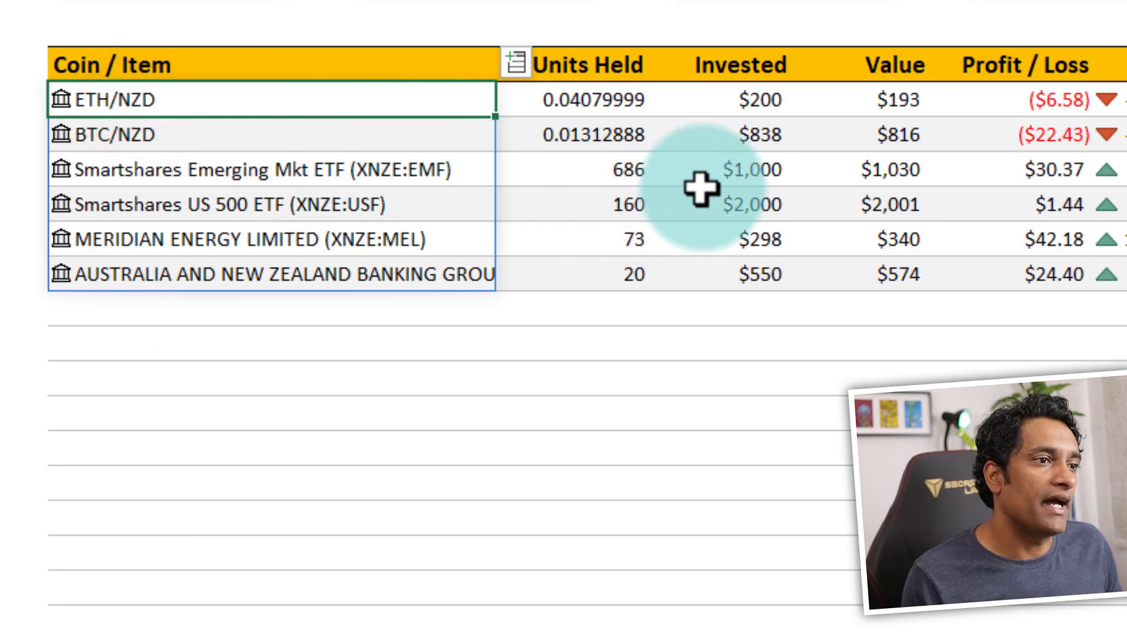
Step: Fill each purchase's live Price from its Coin / Item, then open the ETH Value formula
double_click(893, 100)
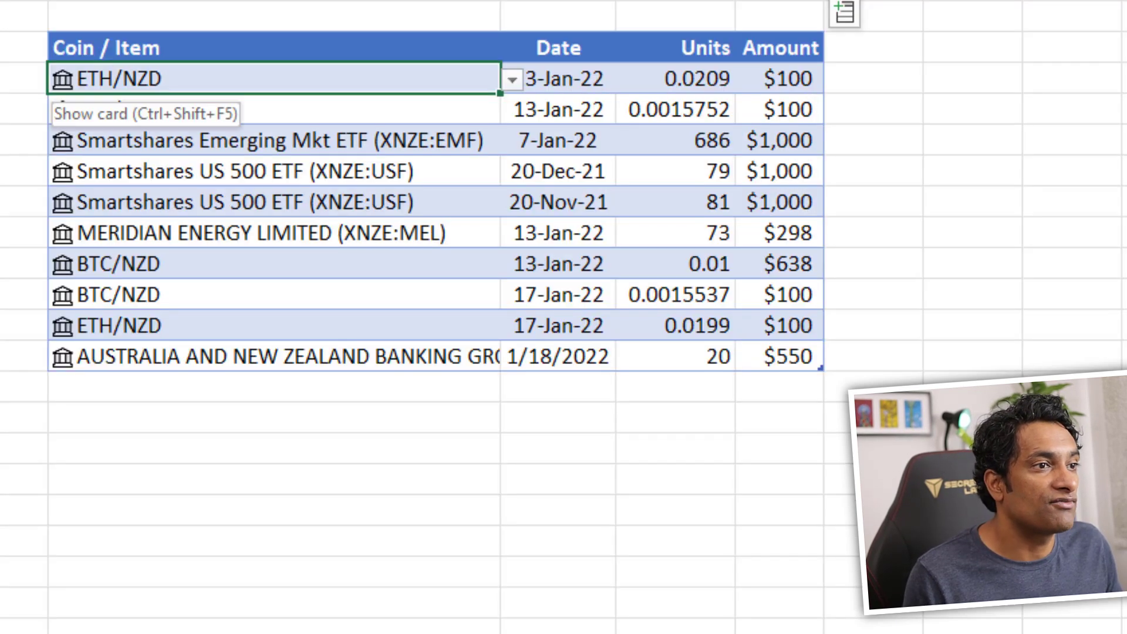
left_click(884, 80)
type("=")
key("Left")
key("Left")
key("Left")
key("Left")
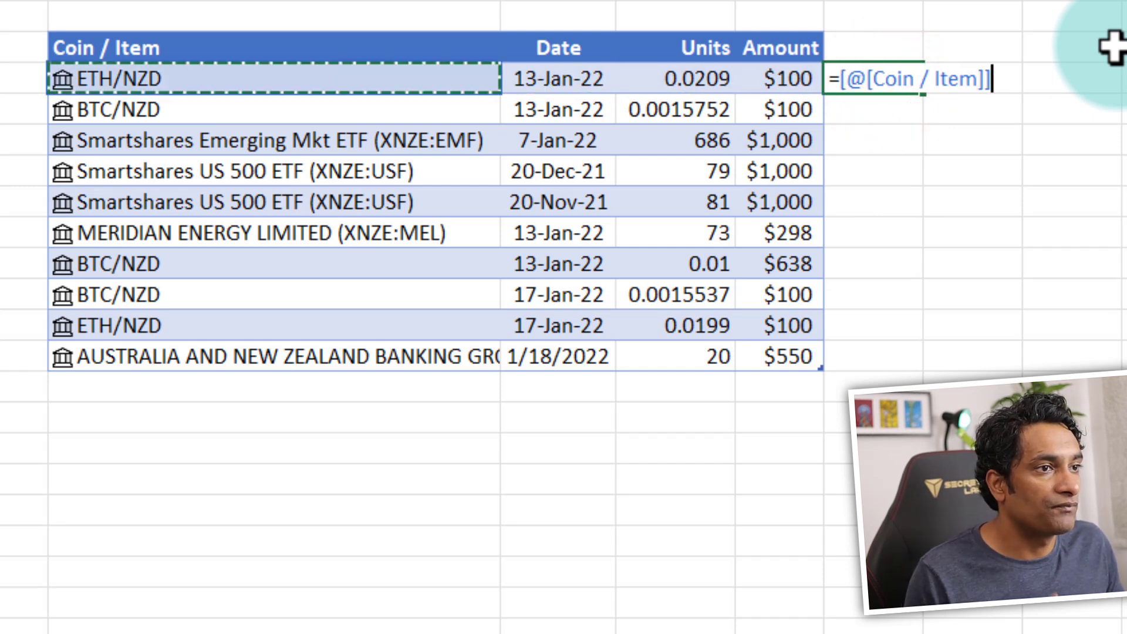
type(".")
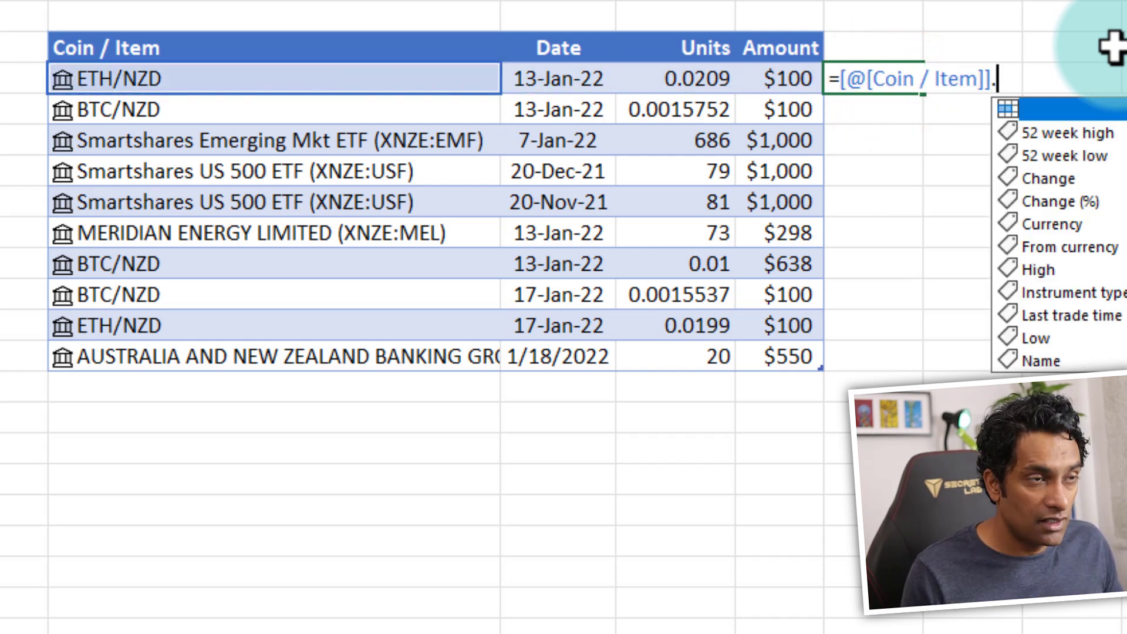
type("pr")
key("Down")
key("Tab")
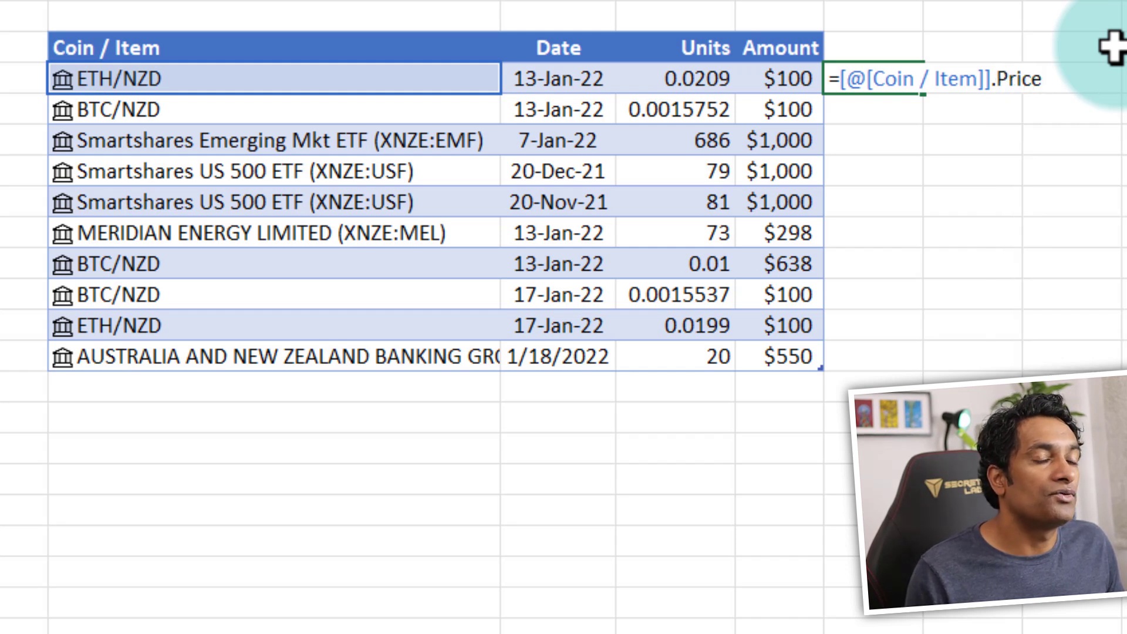
key("ctrl+Return")
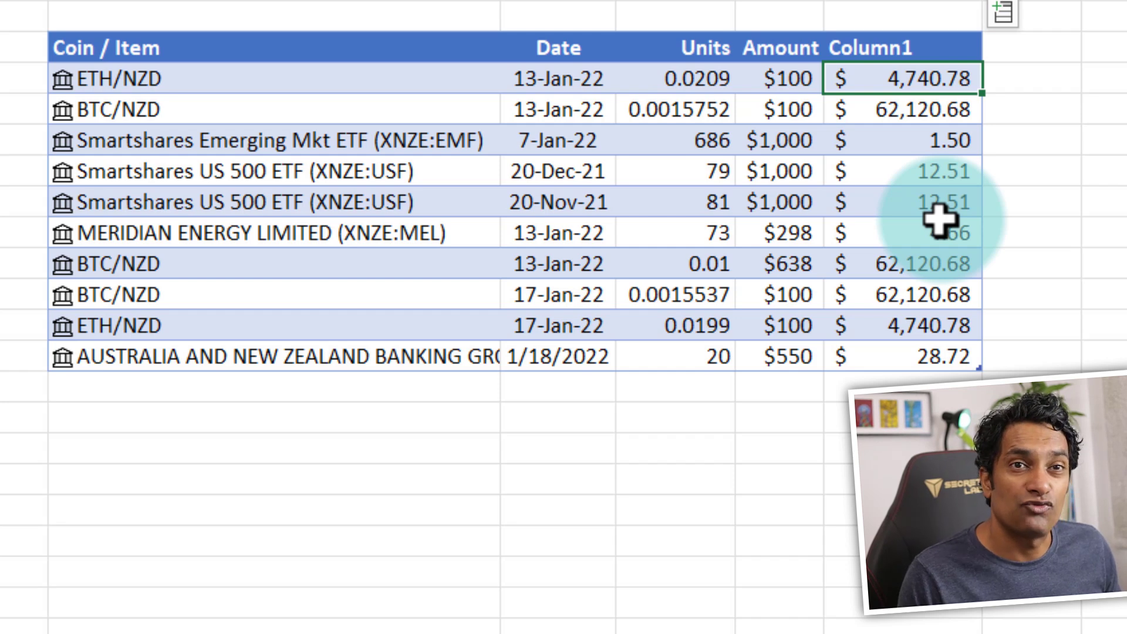
left_click(962, 110)
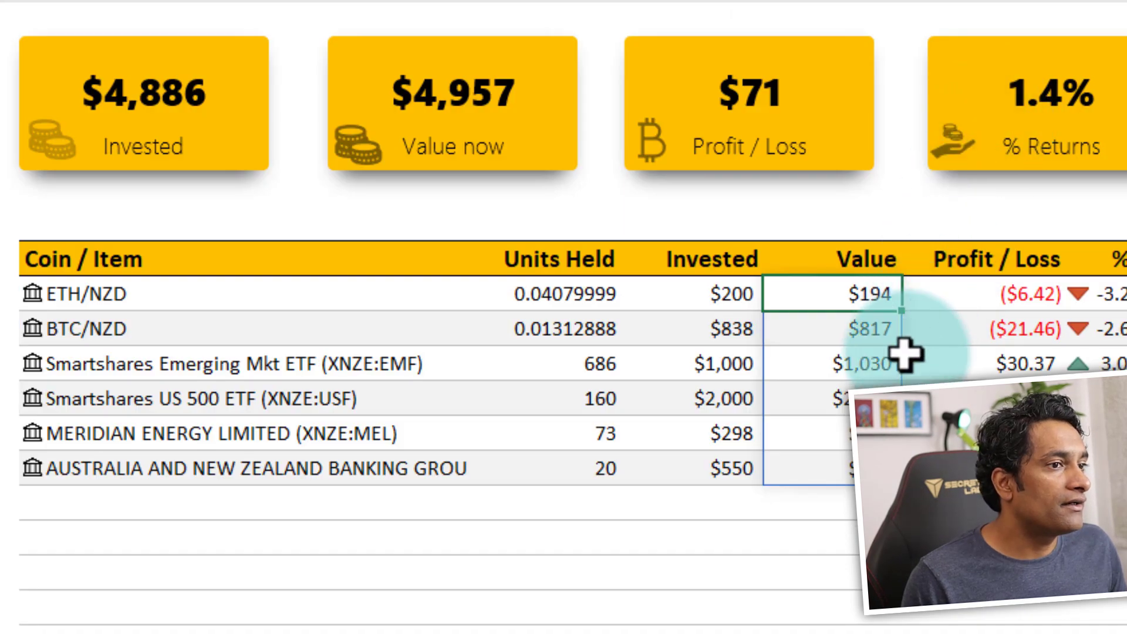
key("F2")
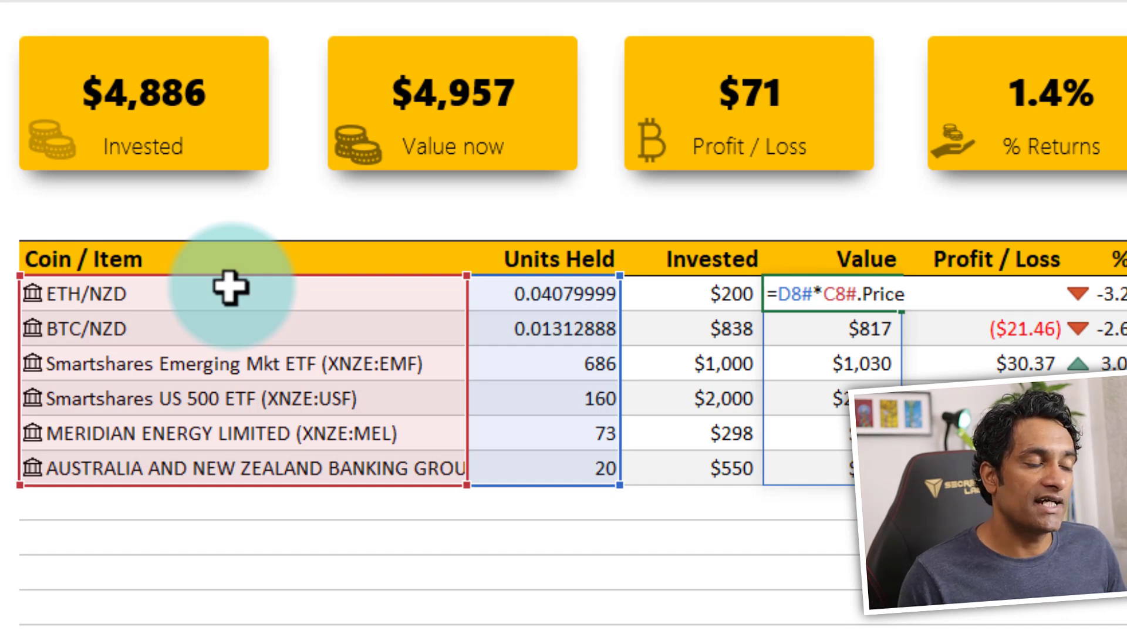
Step: Confirm the Value formula =D8#*C8#.Price and check BTC's Value and Invested results
left_click_drag(778, 294, 857, 293)
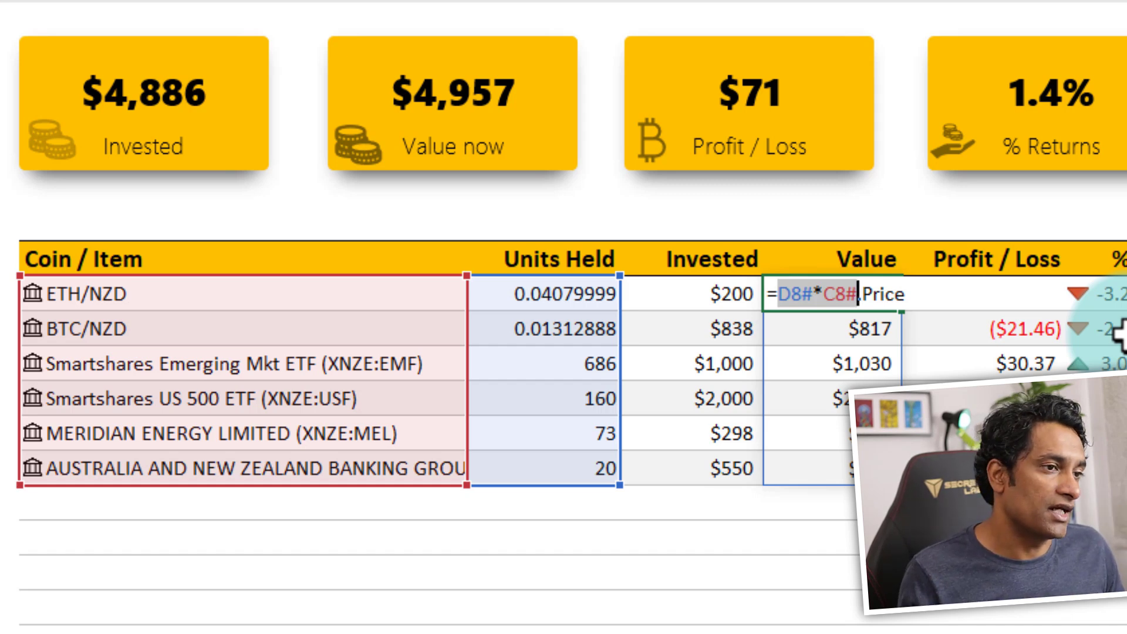
key("ctrl+Return")
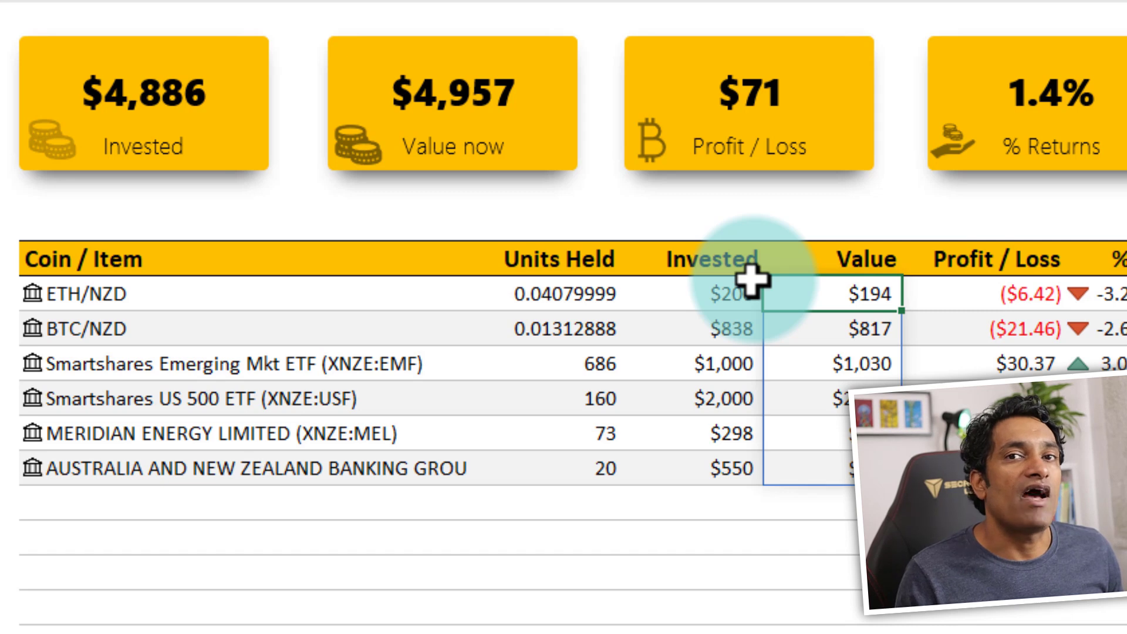
left_click(873, 327)
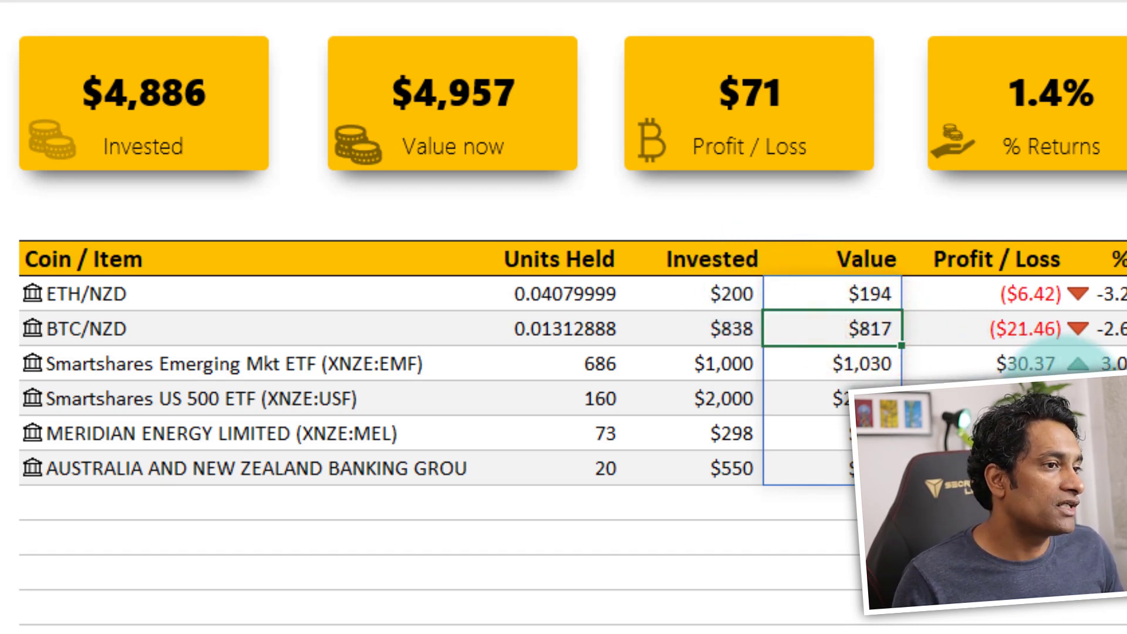
left_click(708, 326)
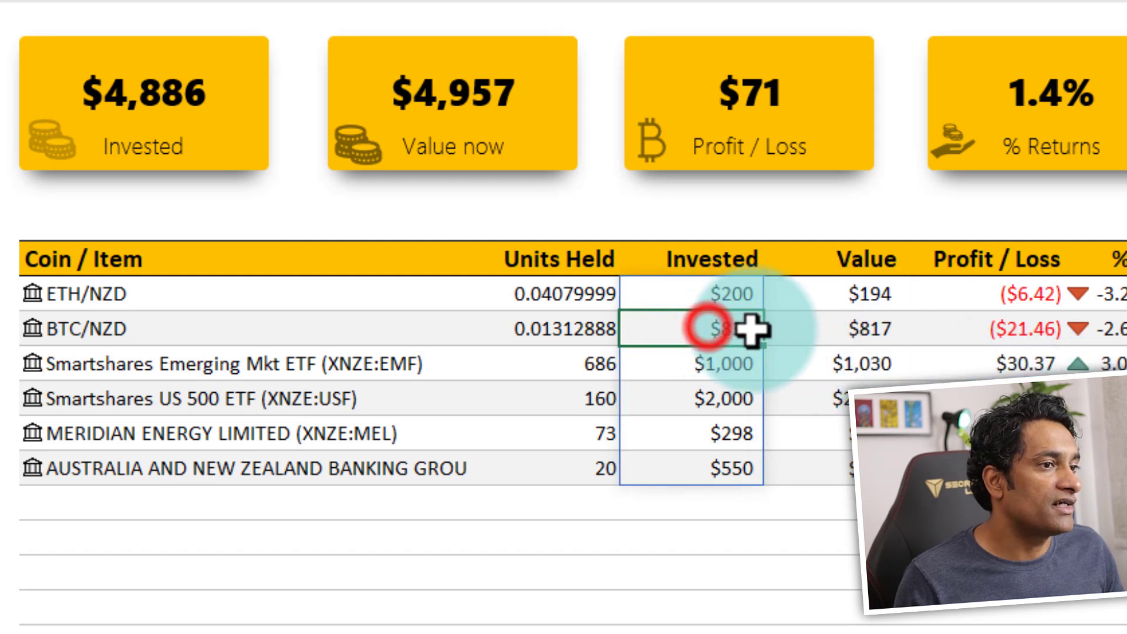
left_click(849, 337)
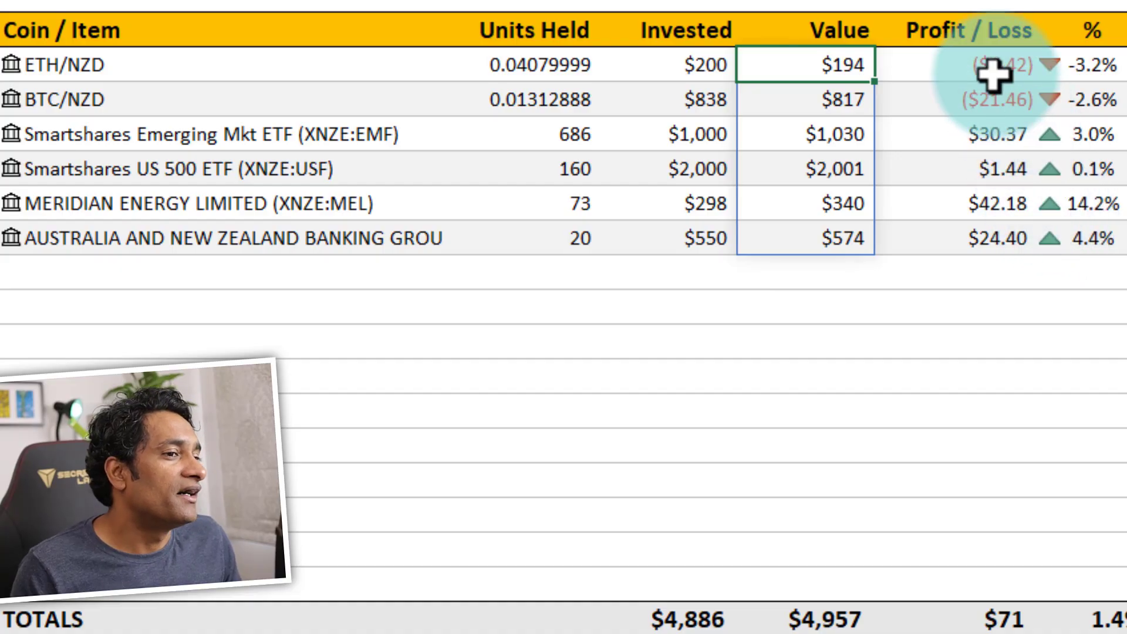
left_click(991, 66)
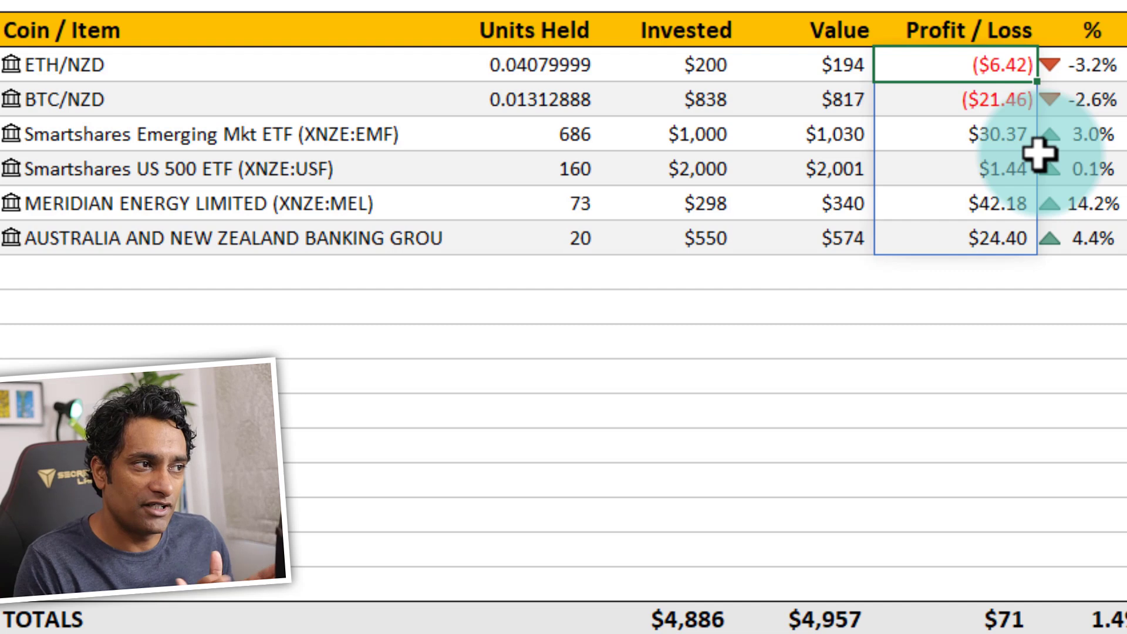
left_click(824, 70)
left_click(669, 68)
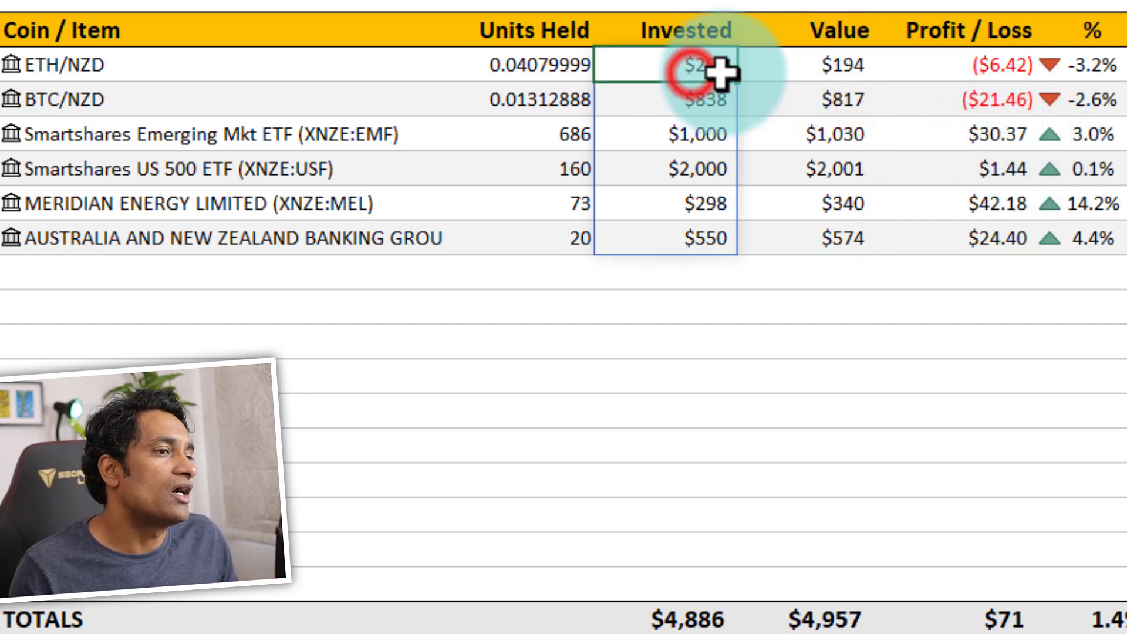
left_click(976, 66)
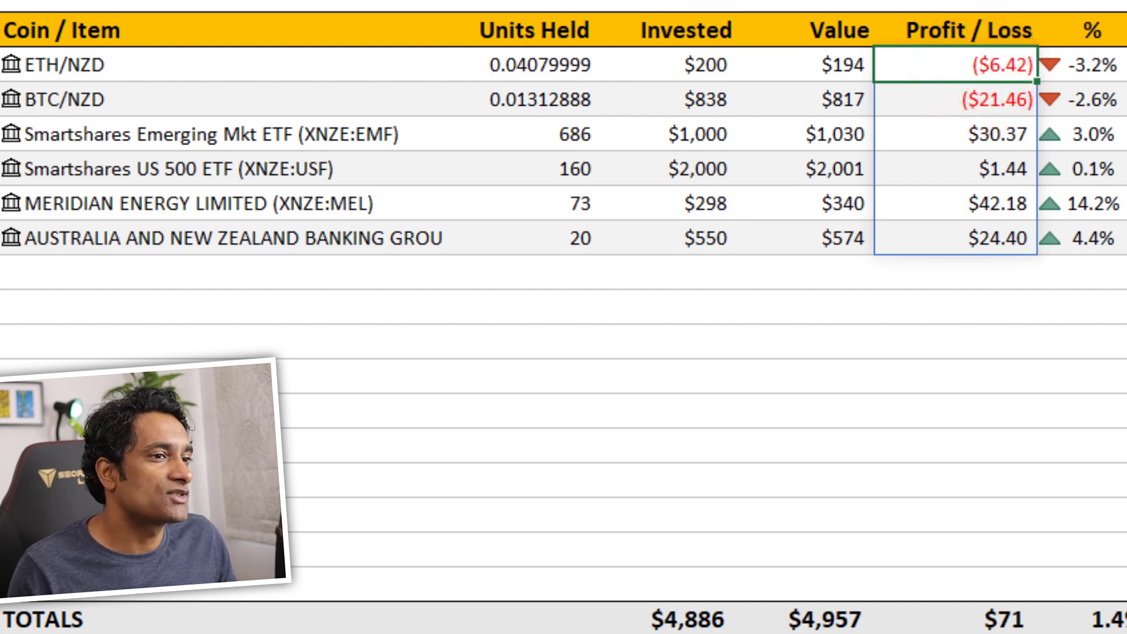
left_click(966, 103)
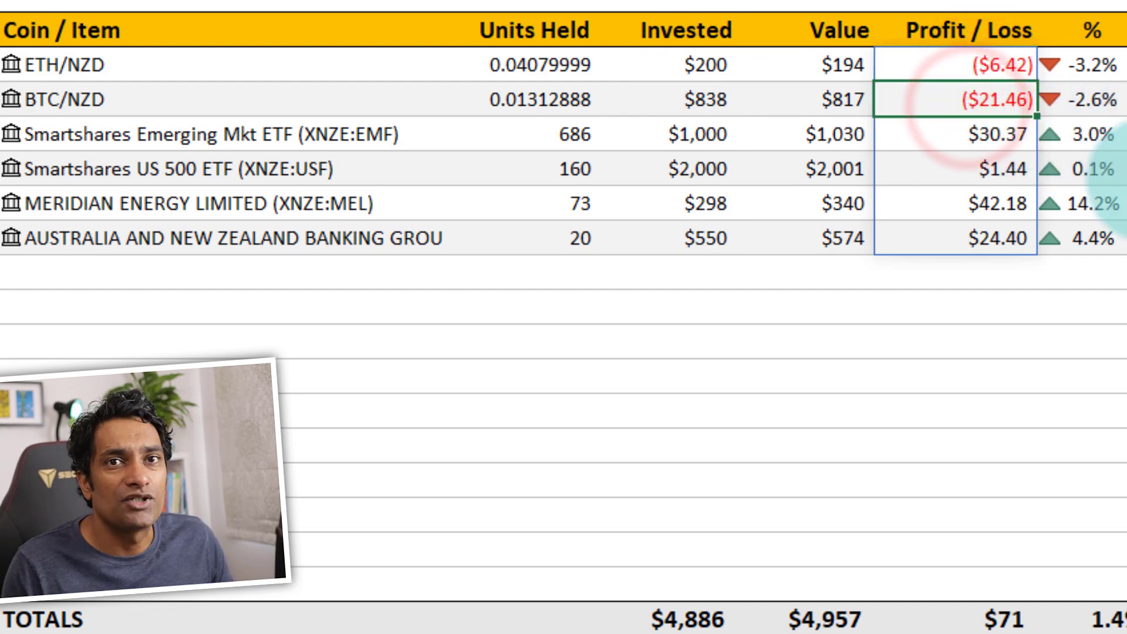
left_click(926, 131)
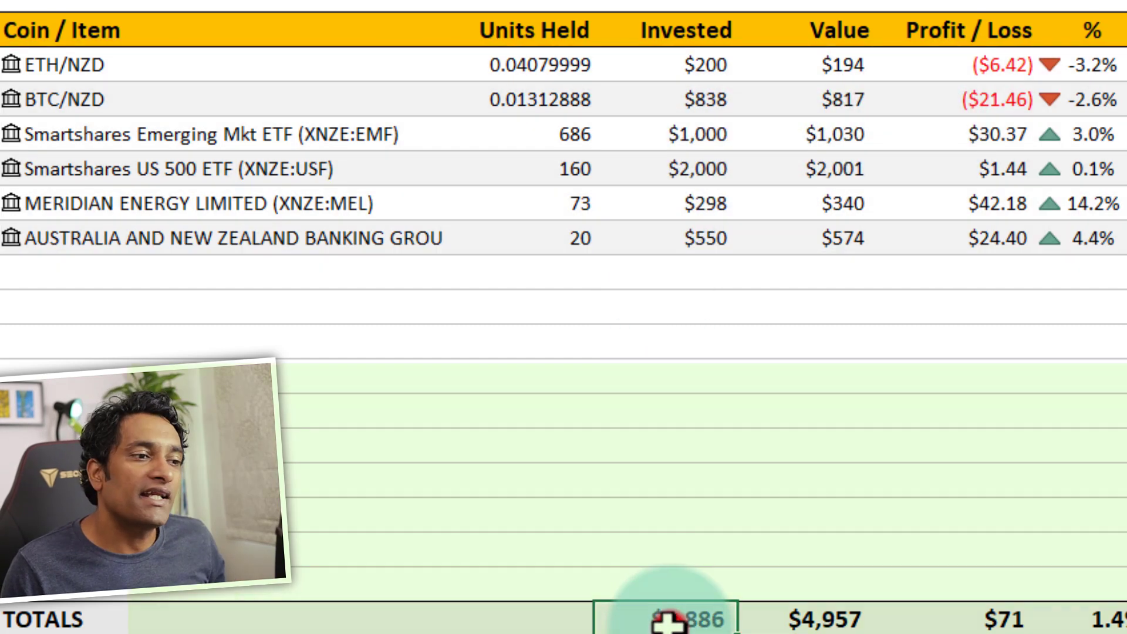
Step: Check the TOTALS formulas =SUM(E8#) for Invested and =SUM(F8#) for Value
left_click(669, 620)
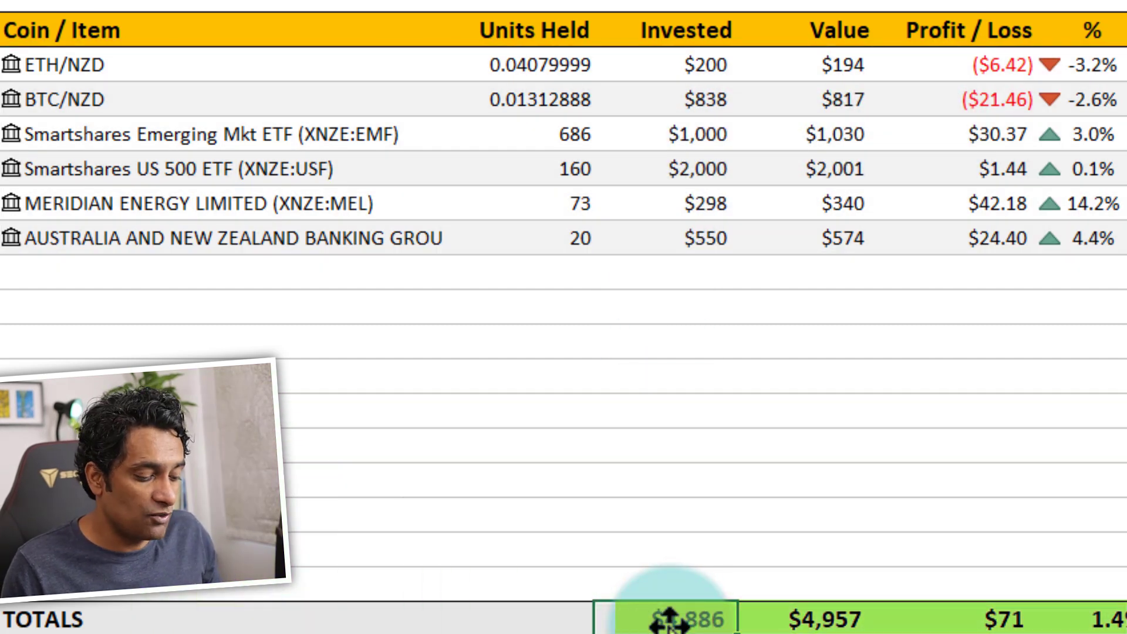
key("F2")
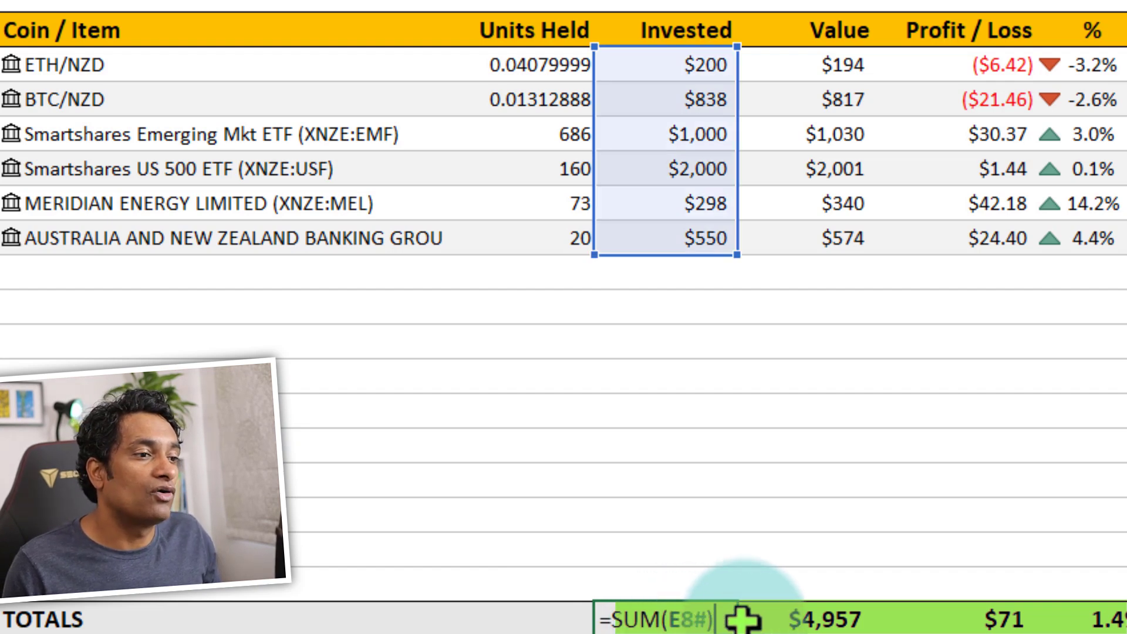
double_click(830, 614)
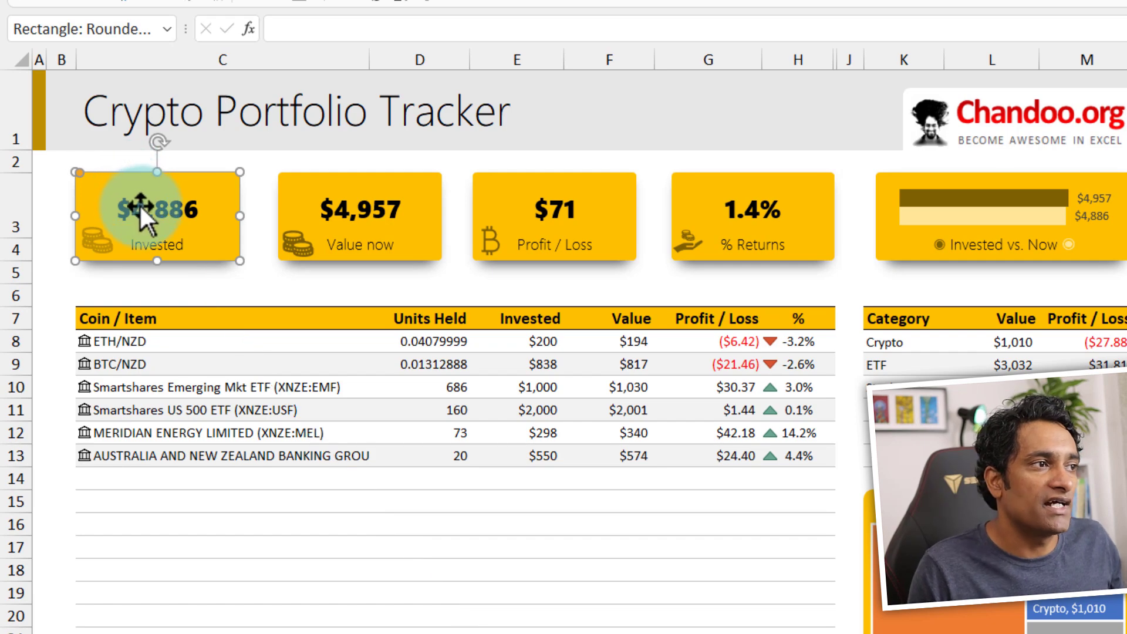
Step: Link the Invested card to =$E$24, select the E24:F24 totals, and inspect K8's category formula
left_click(139, 205)
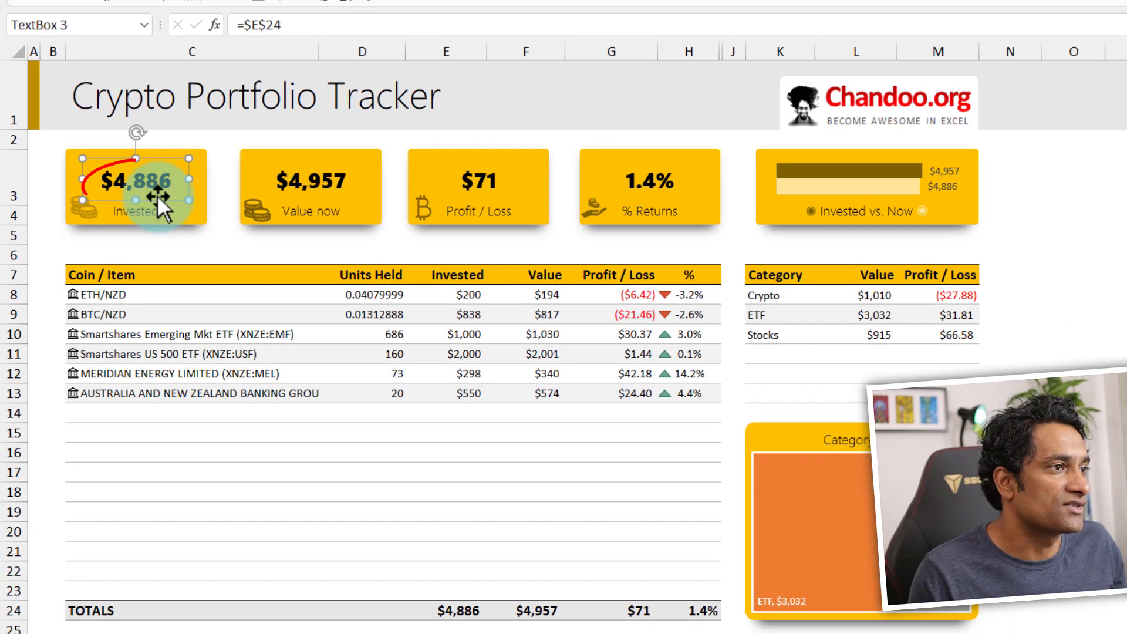
left_click_drag(236, 25, 304, 25)
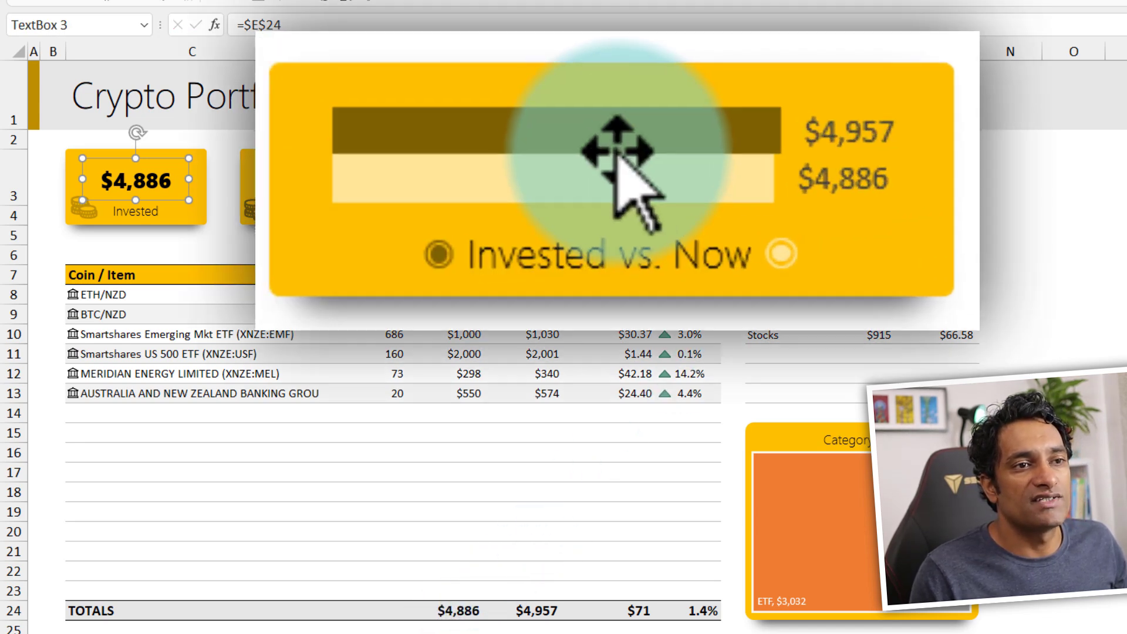
left_click_drag(462, 610, 506, 609)
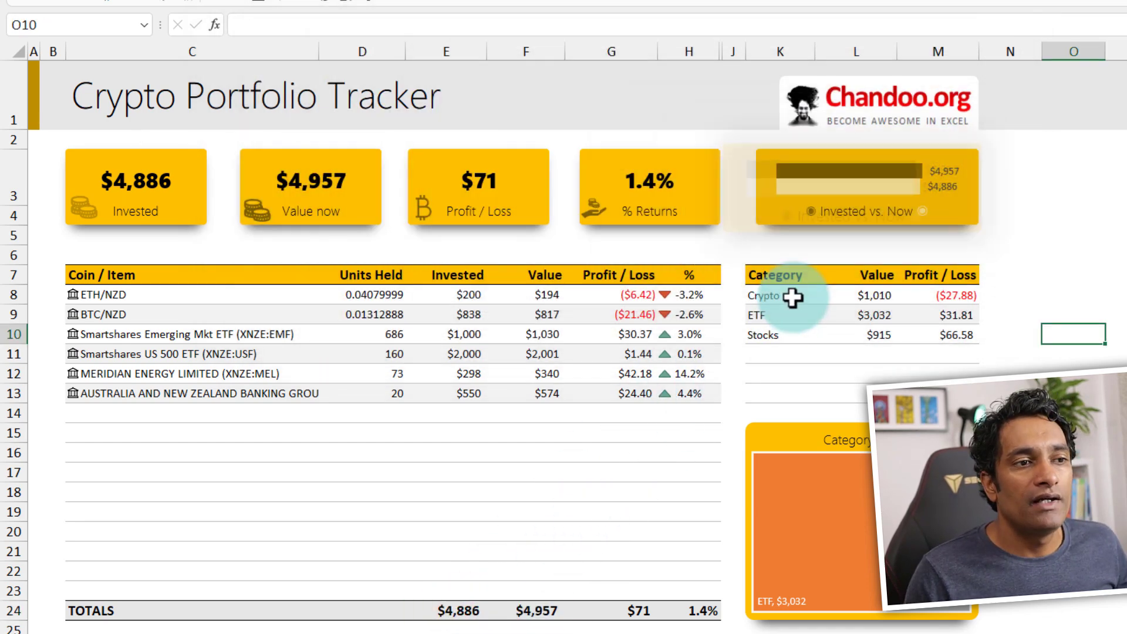
left_click(792, 296)
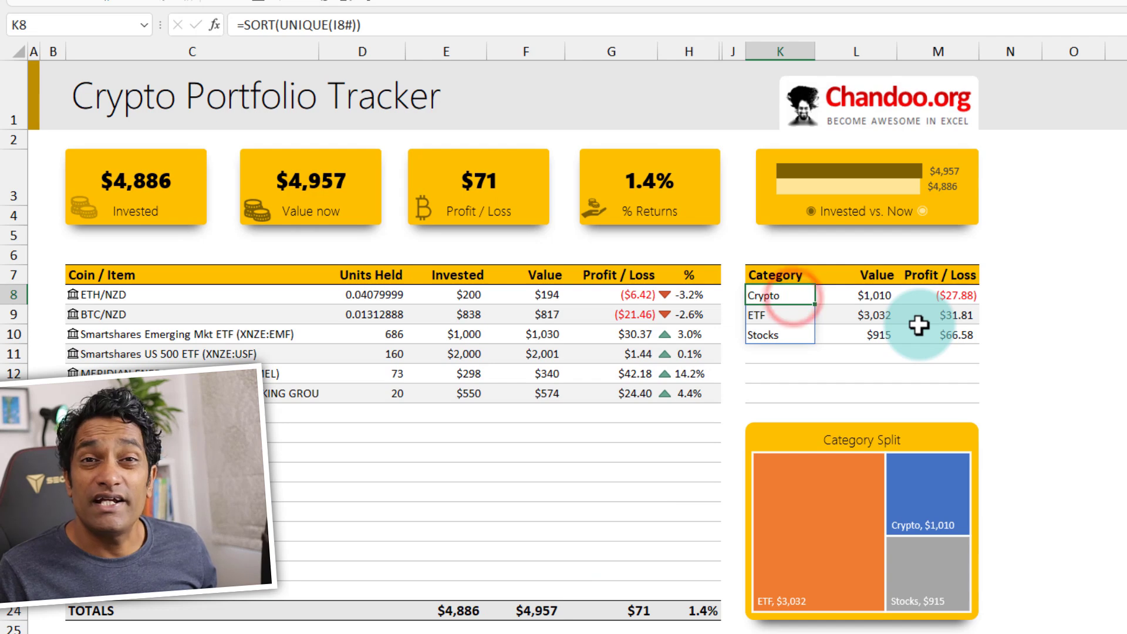
key("ctrl+Page_Down")
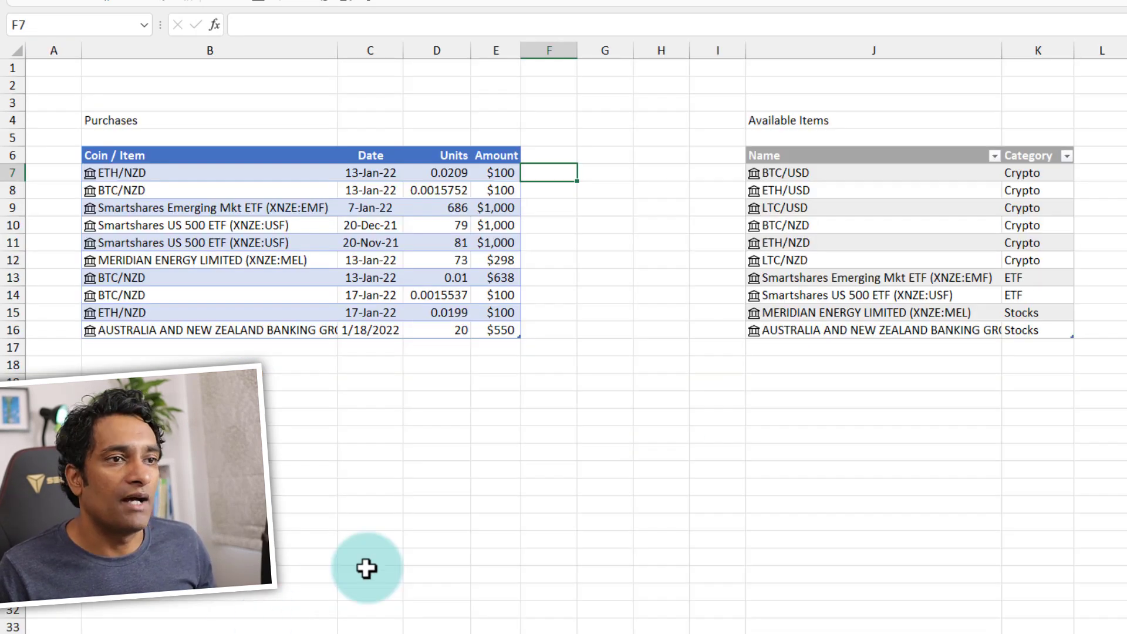
left_click_drag(1049, 173, 1039, 320)
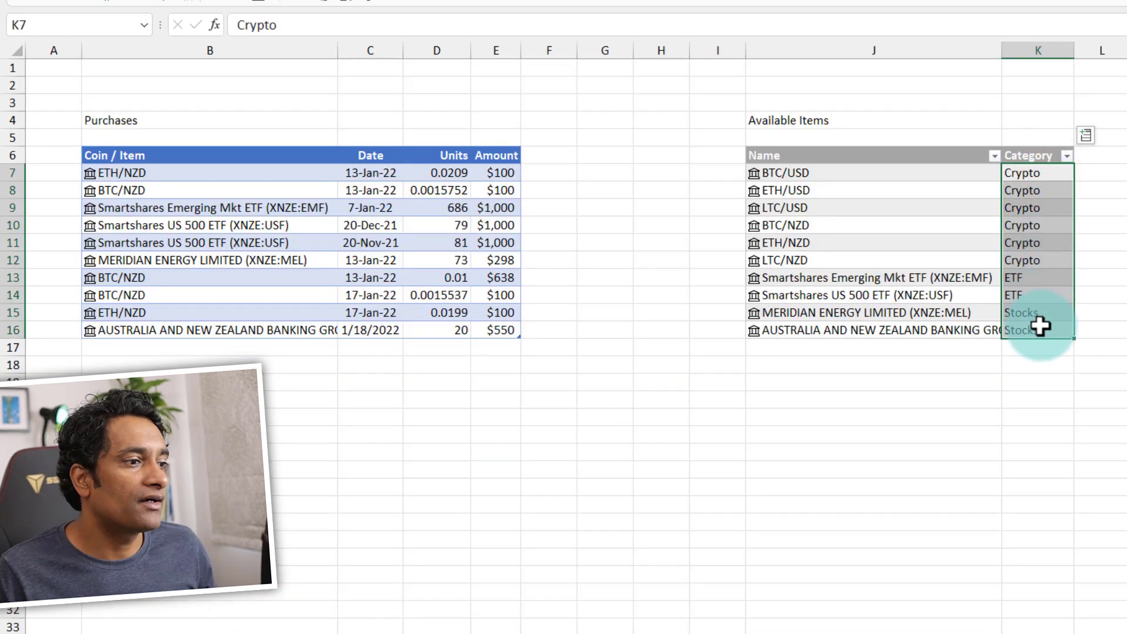
key("ctrl+Page_Up")
left_click(921, 296)
left_click(805, 295)
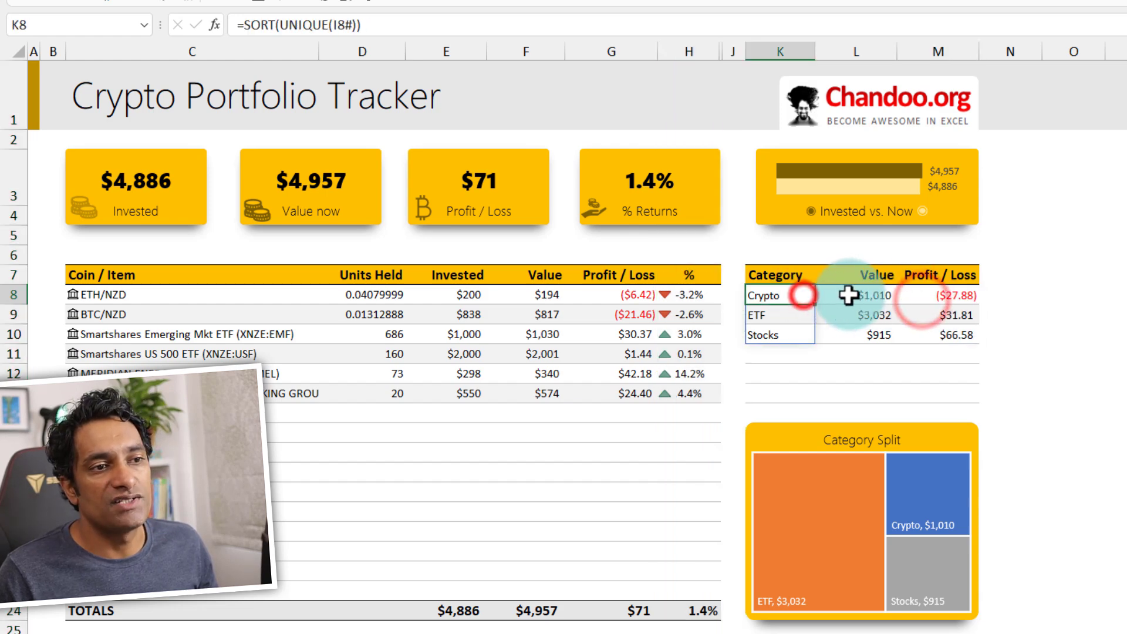
left_click(884, 295)
key("Right")
key("Right")
key("Down")
key("Down")
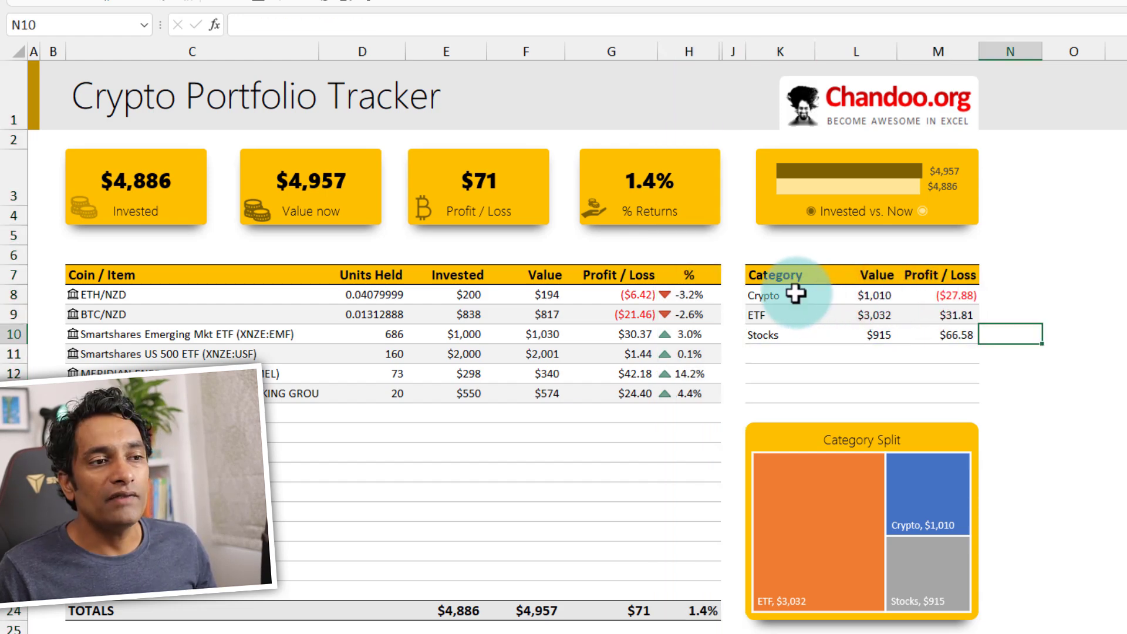